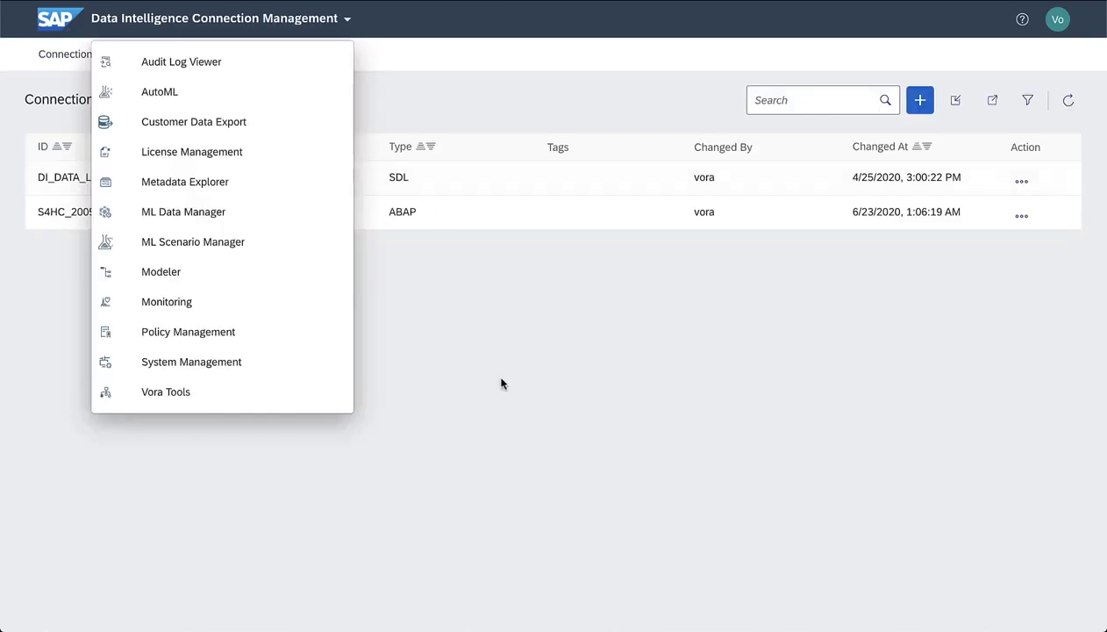
# - Open the S4HC_2005 connection for editing and review its system ID, hostname, port number and client settings
pyautogui.click(501, 383)
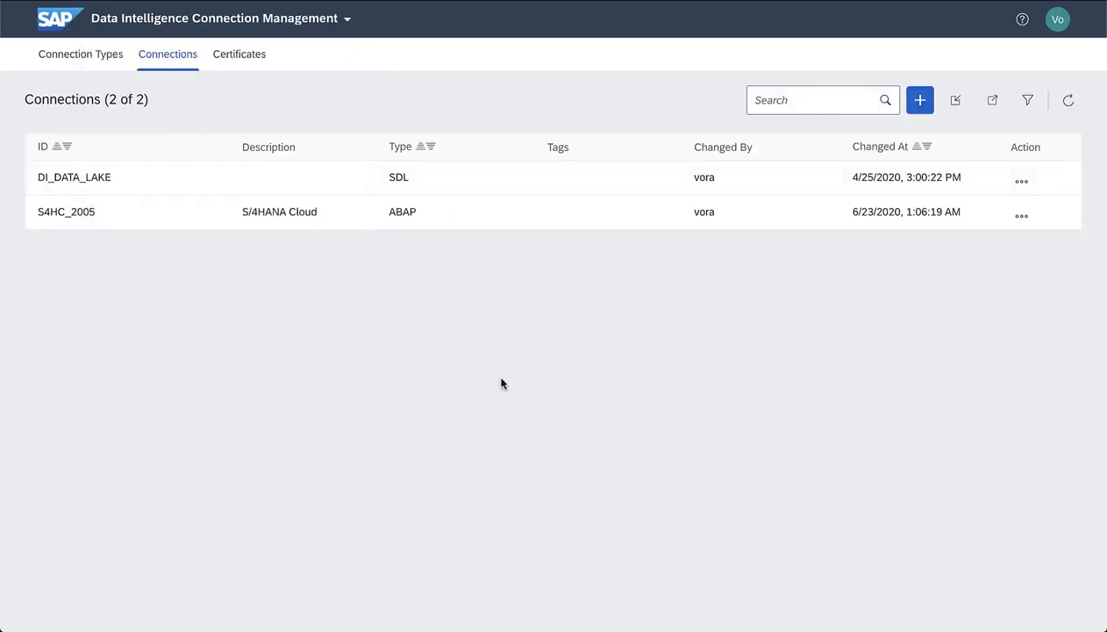
pyautogui.click(1022, 215)
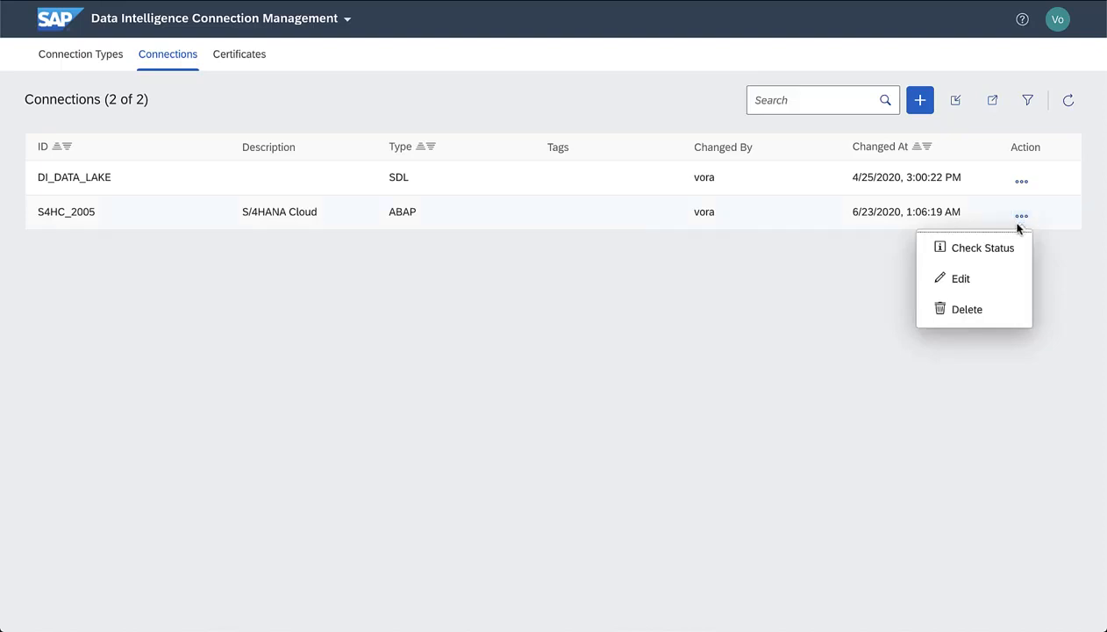
pyautogui.click(959, 278)
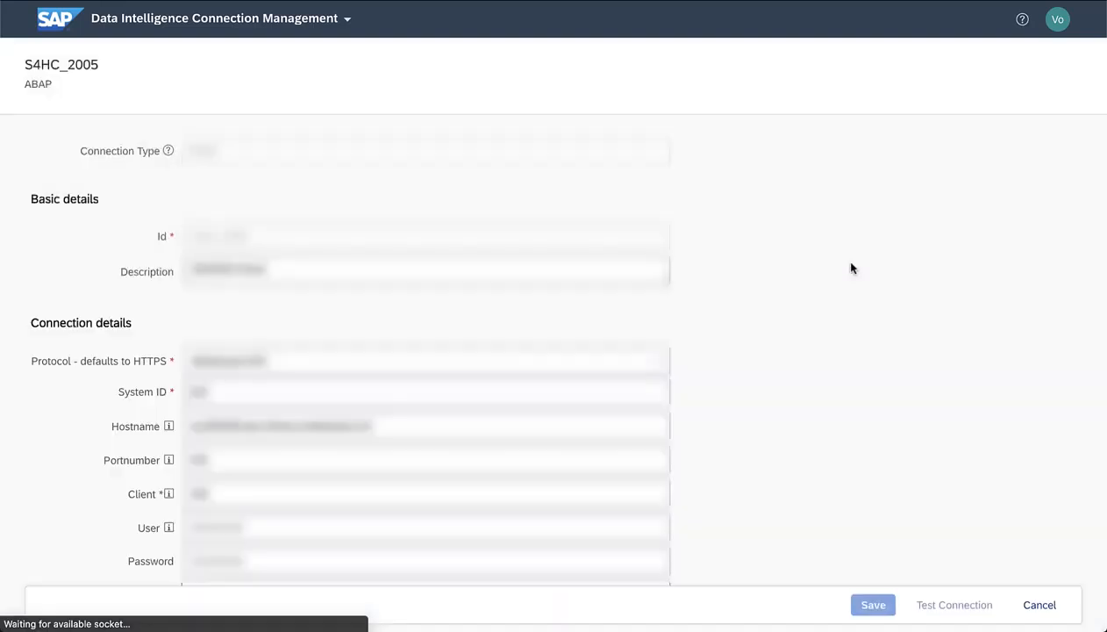
pyautogui.scroll(-2, 812, 297)
pyautogui.scroll(1, 812, 297)
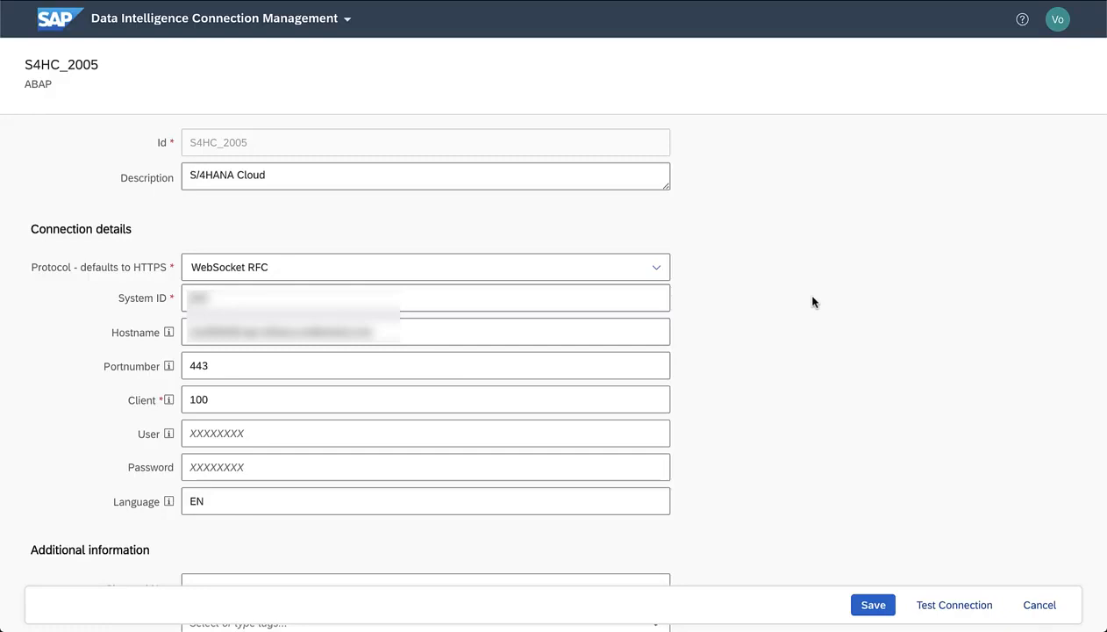
pyautogui.click(235, 336)
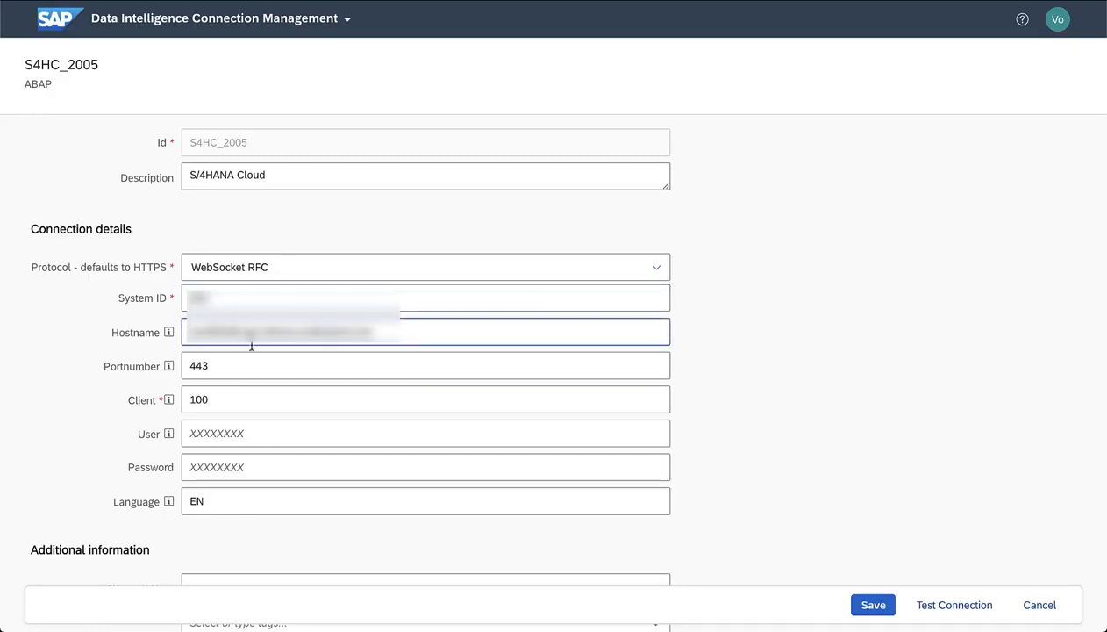
pyautogui.click(210, 300)
pyautogui.click(220, 368)
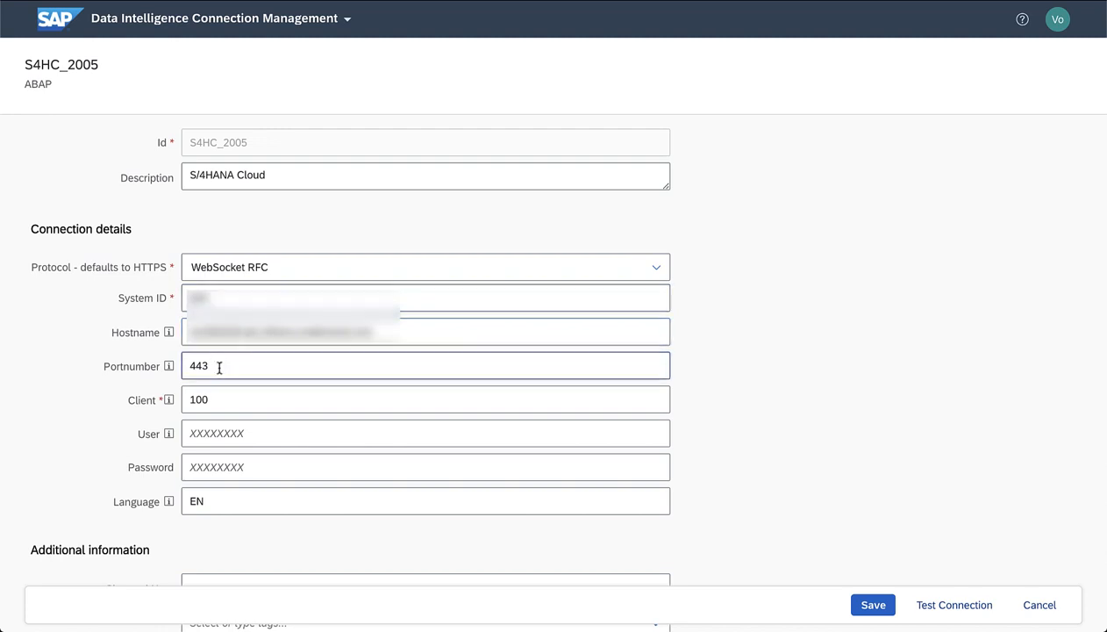
pyautogui.click(238, 404)
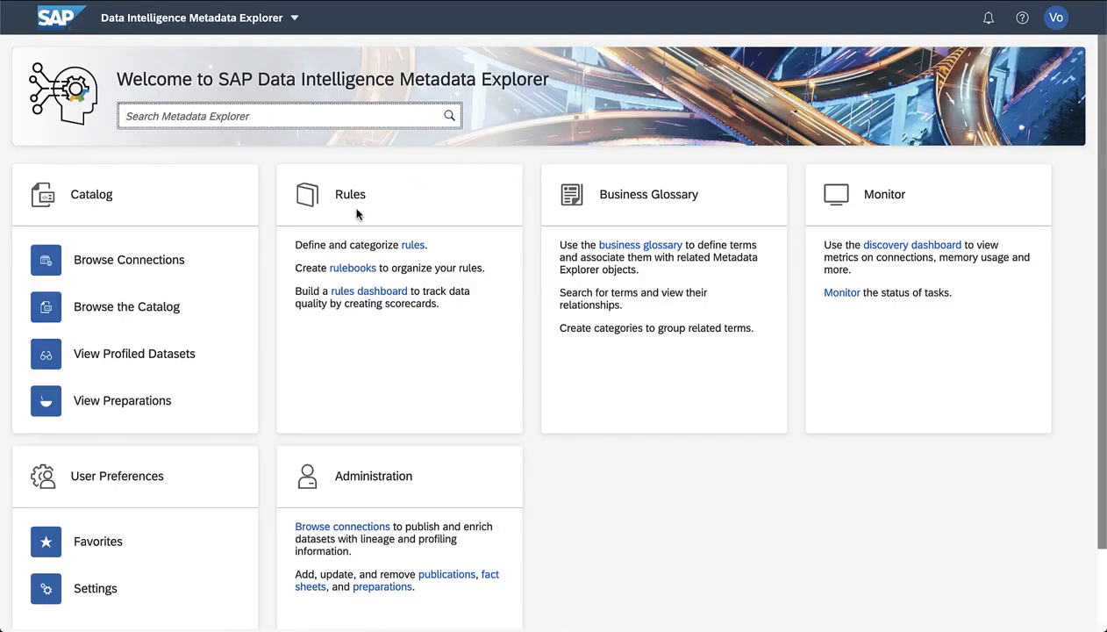
# - In Metadata Explorer, browse the S4HC_2005 connection's CDS folder and close the Publications pane to examine the folders
pyautogui.click(181, 254)
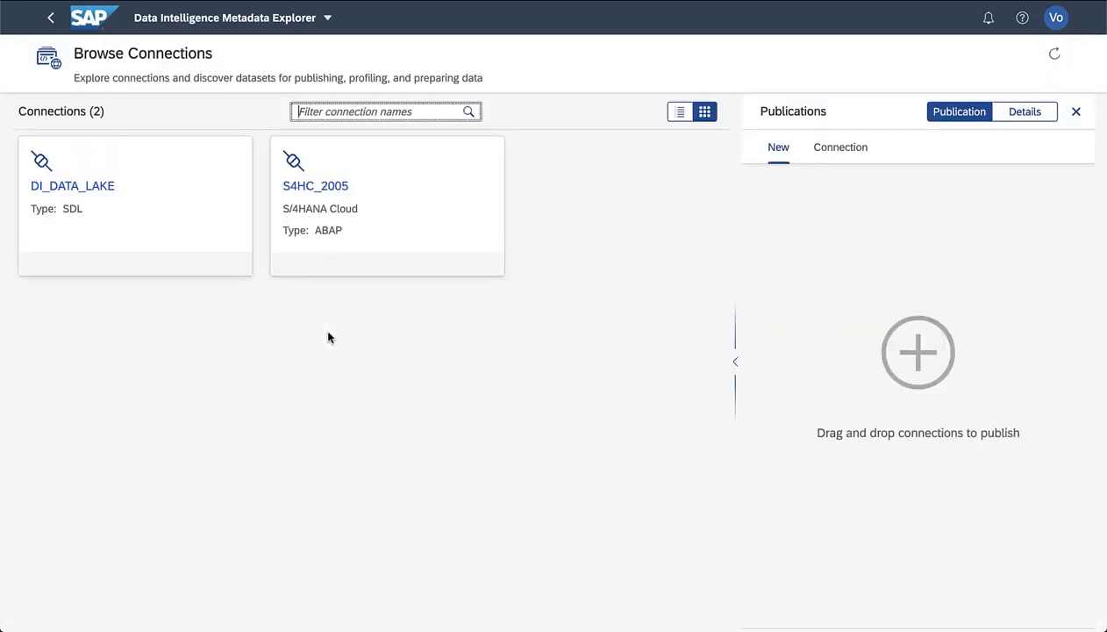
pyautogui.click(324, 188)
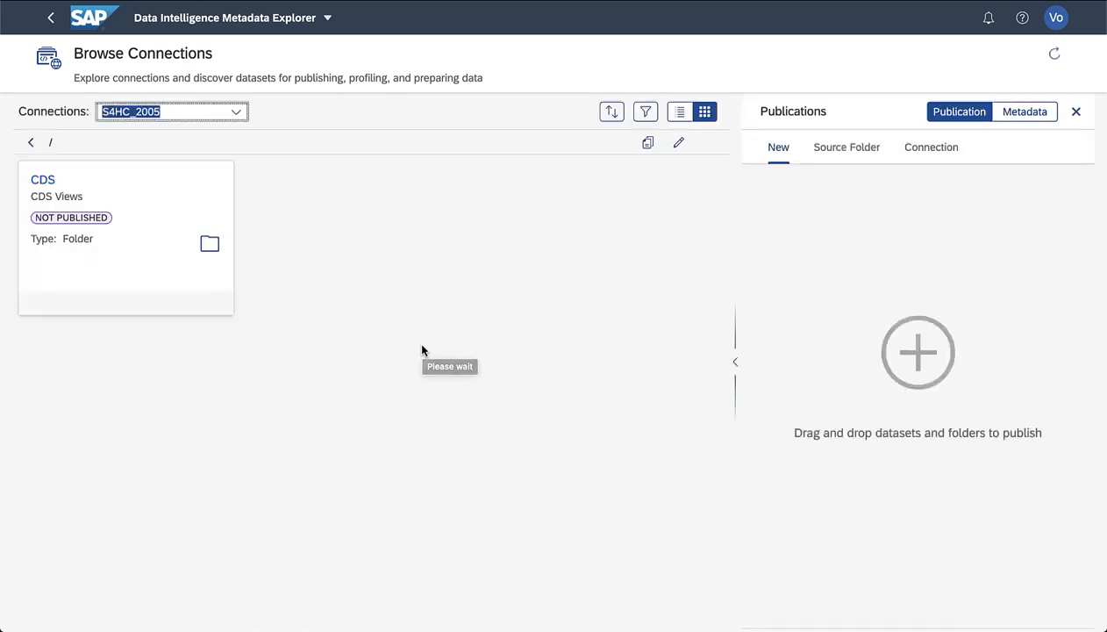
pyautogui.click(45, 181)
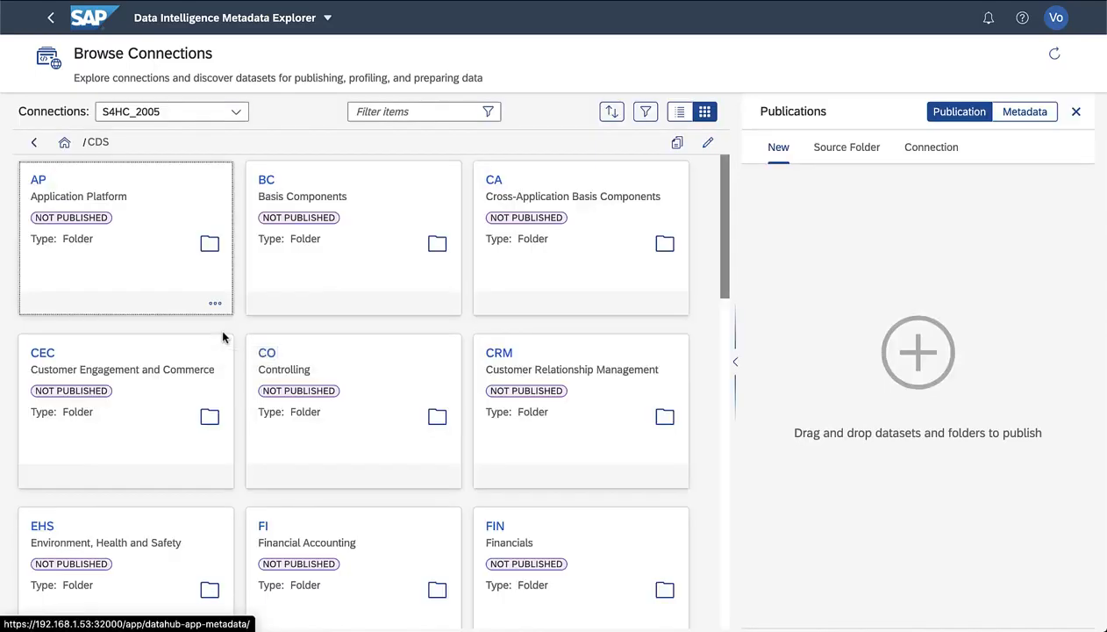
pyautogui.click(1076, 111)
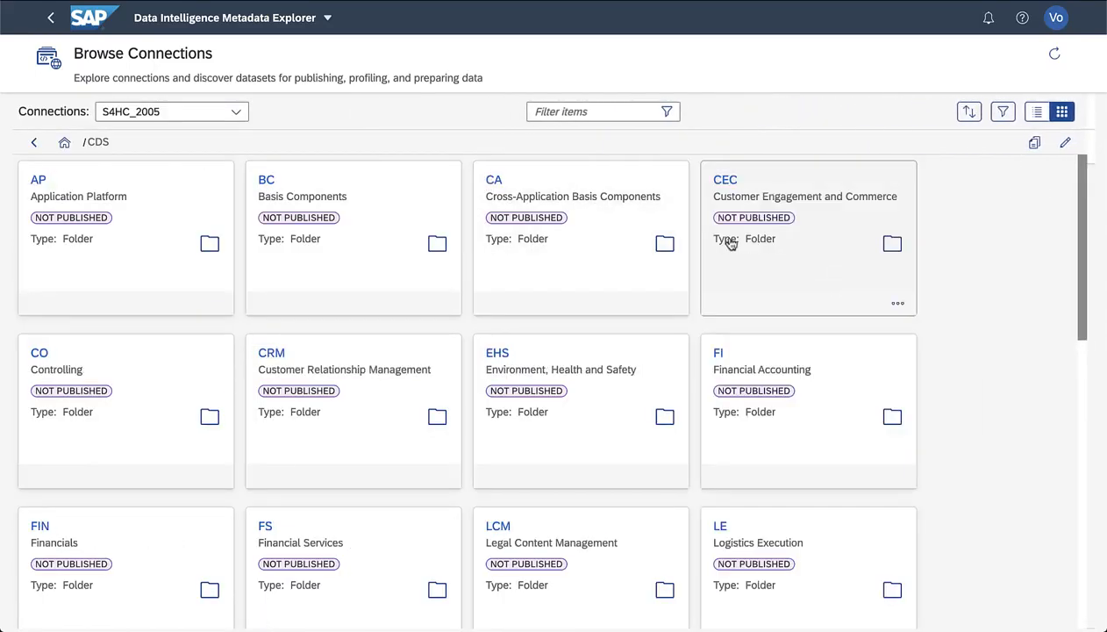
pyautogui.scroll(-5, 730, 243)
pyautogui.scroll(3, 729, 238)
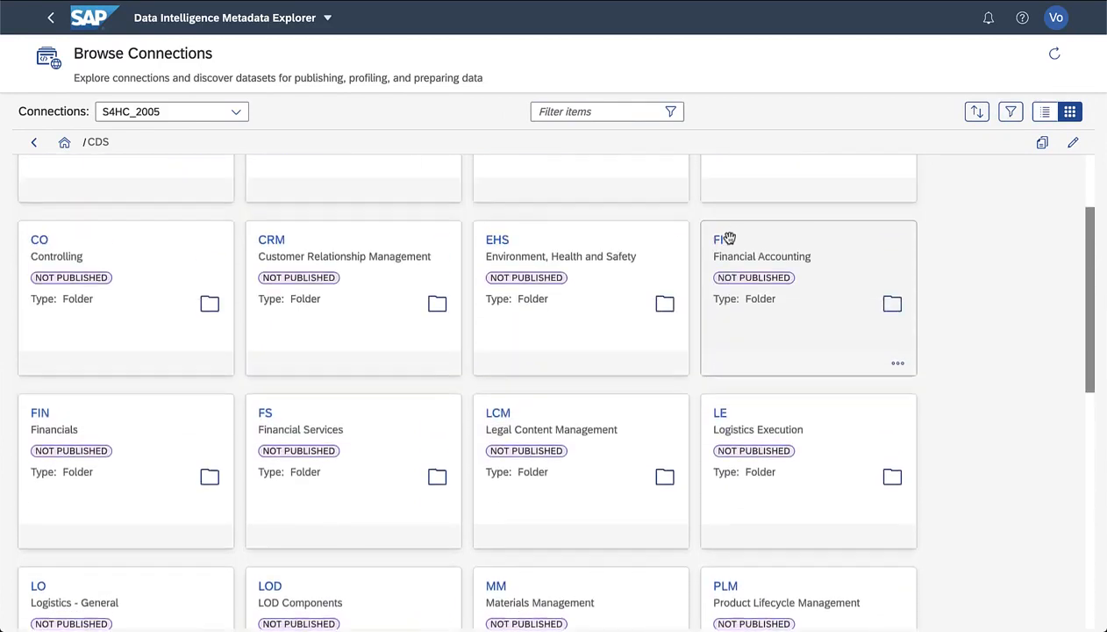
pyautogui.scroll(2, 729, 238)
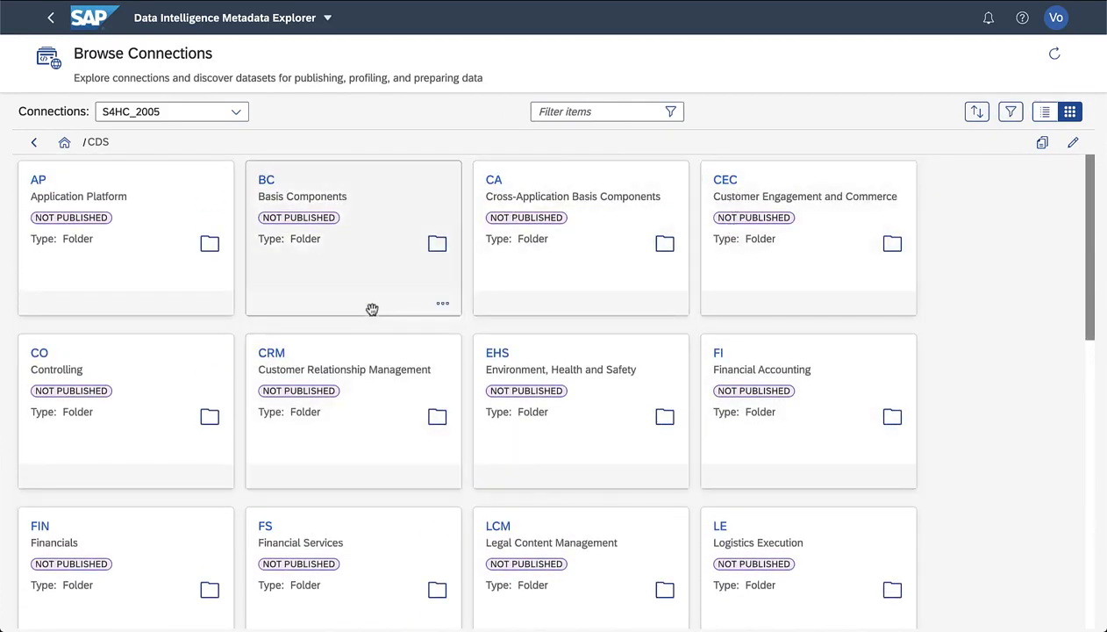
# - Filter the CDS folder by i_journalentry and open the matching views under FI / GL / IS
pyautogui.click(601, 112)
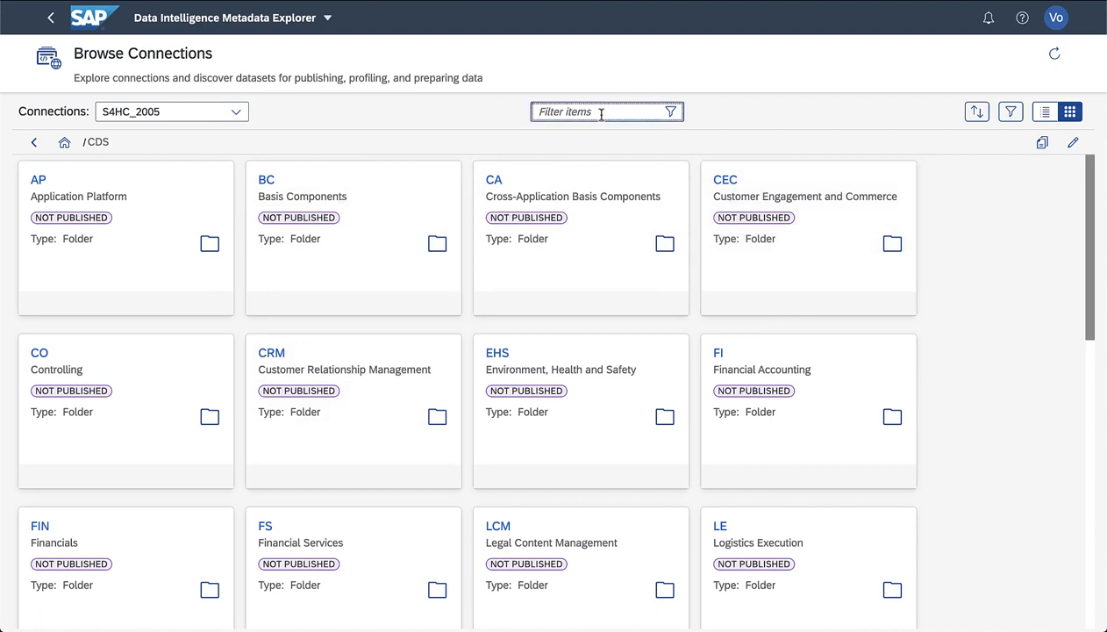
pyautogui.write('l_journal')
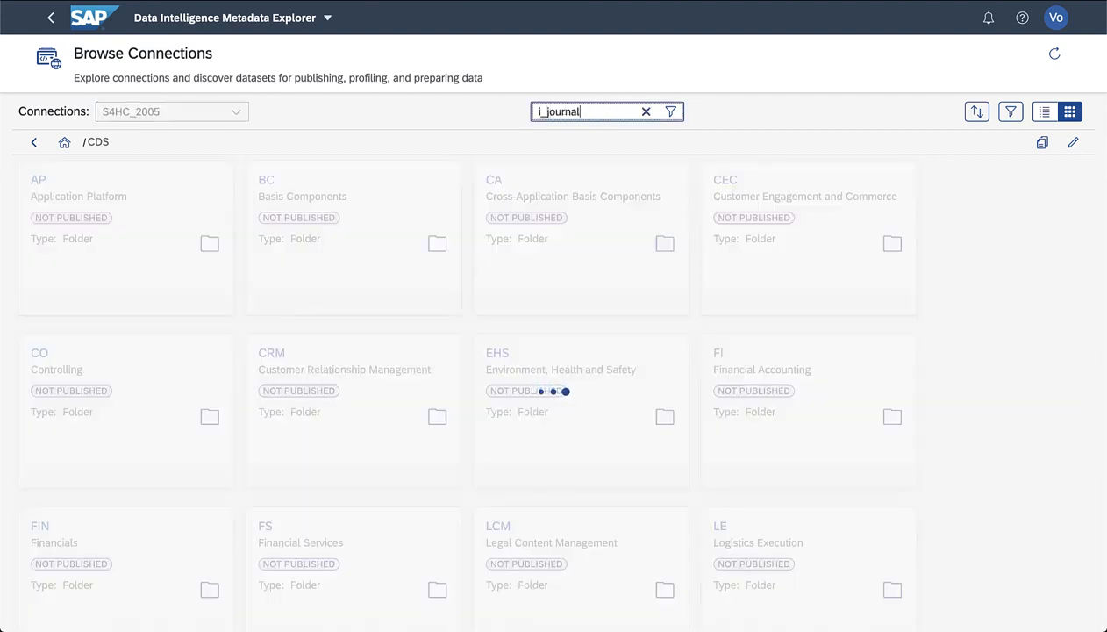
pyautogui.write('entry')
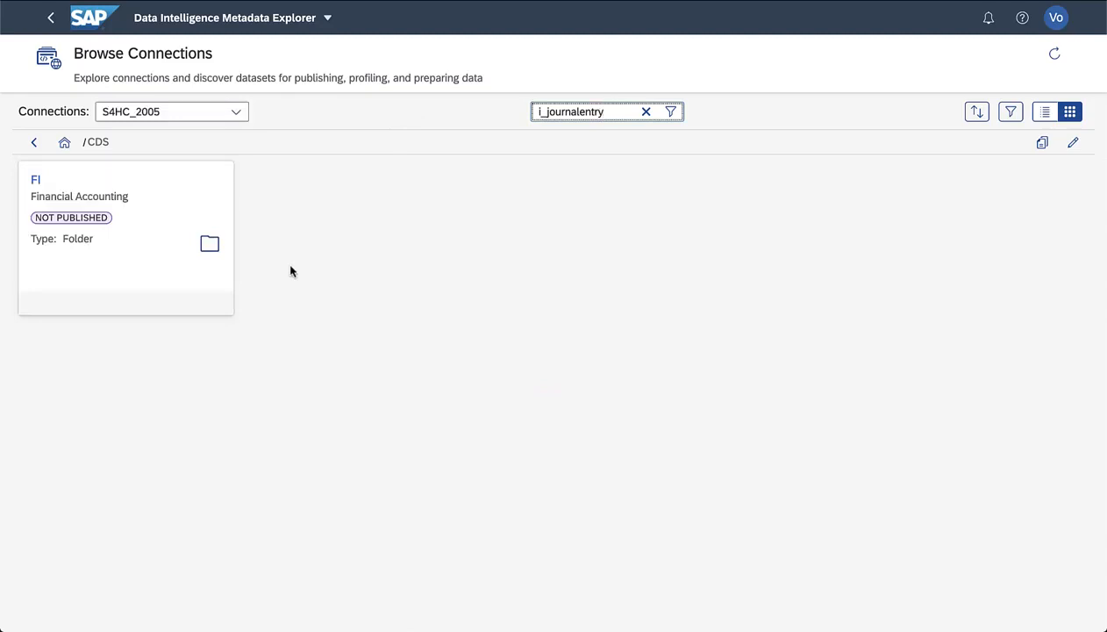
pyautogui.click(62, 180)
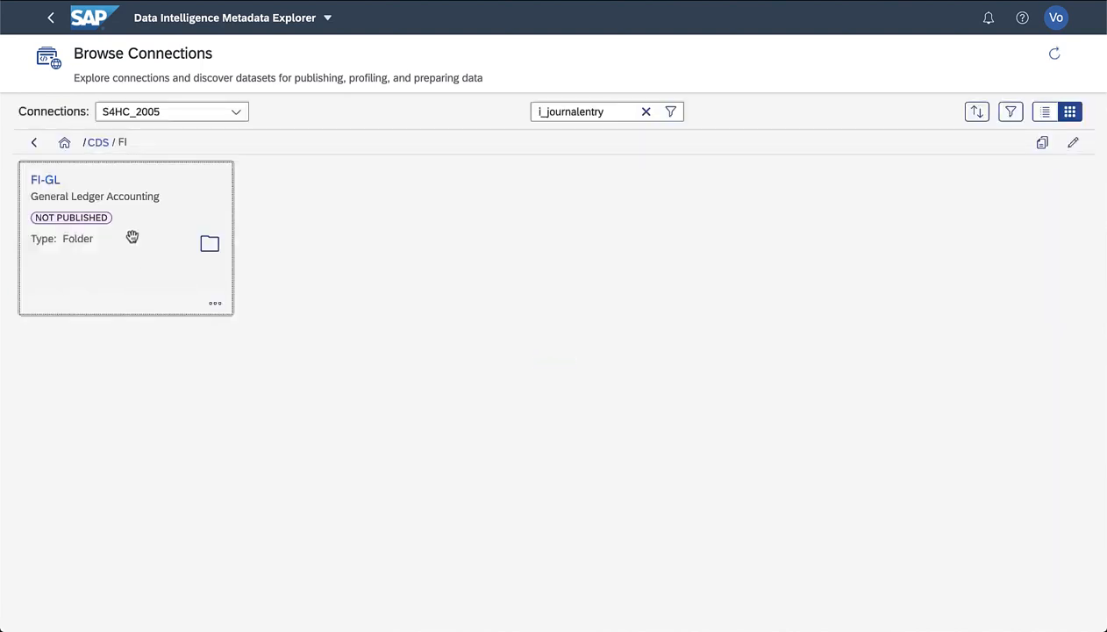
pyautogui.click(45, 179)
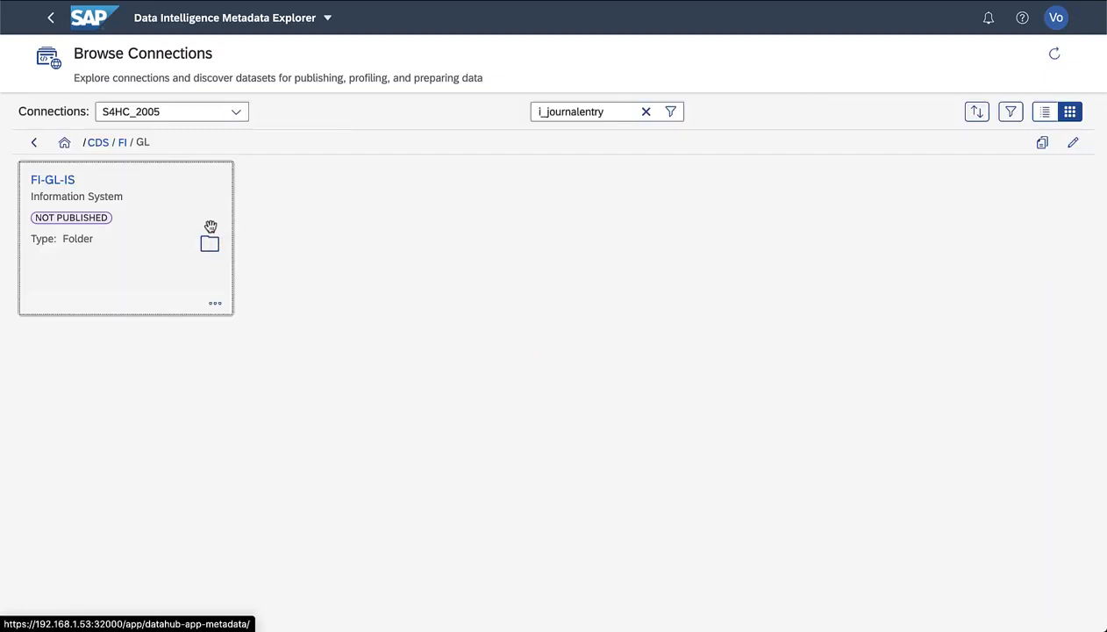
pyautogui.click(44, 181)
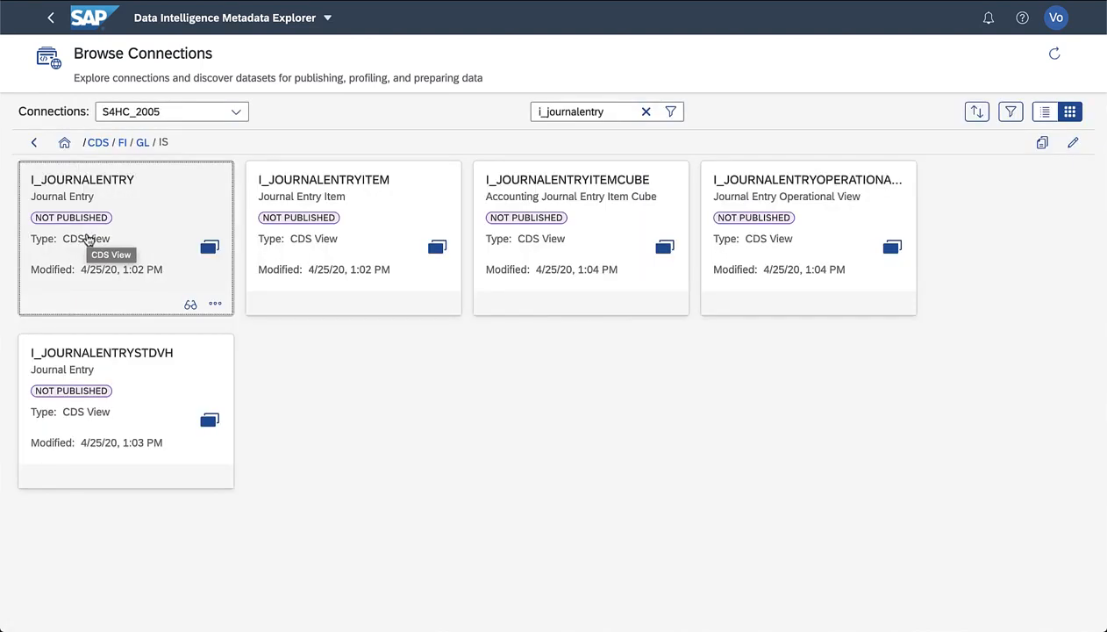
# - Open the fact sheet of the I_JOURNALENTRY view, close the selected column's details and examine the column list
pyautogui.click(189, 304)
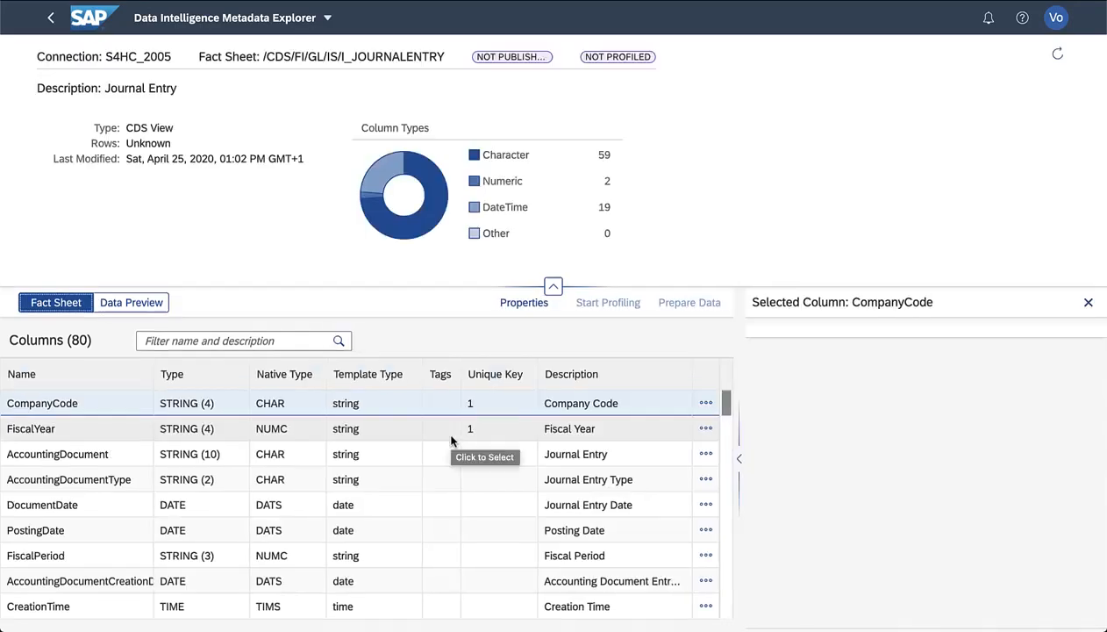
pyautogui.click(1088, 302)
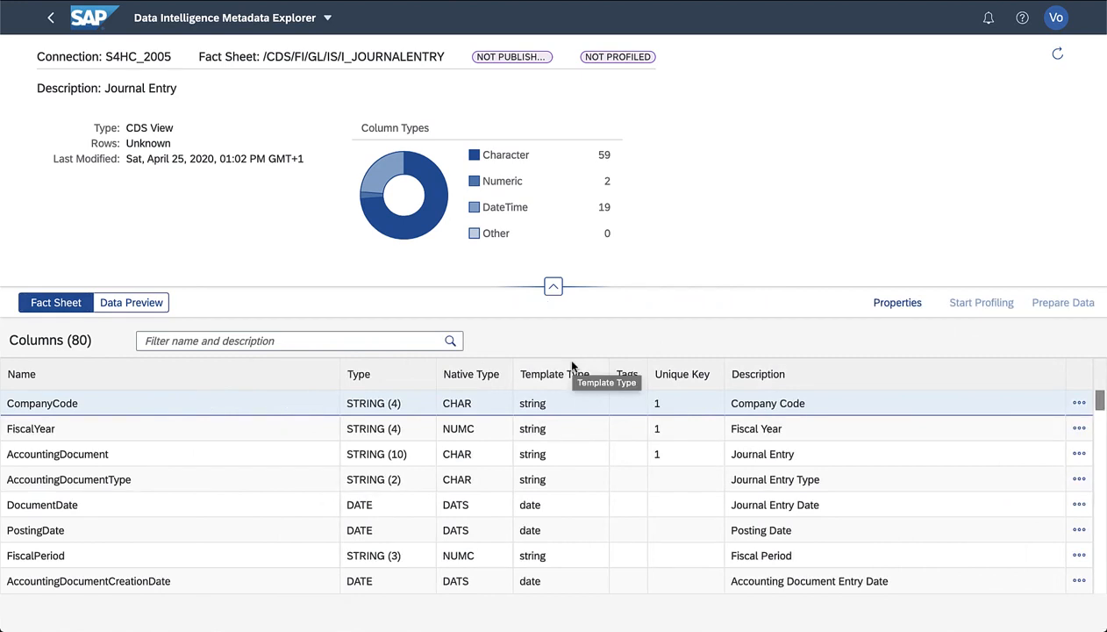
pyautogui.scroll(-8, 526, 427)
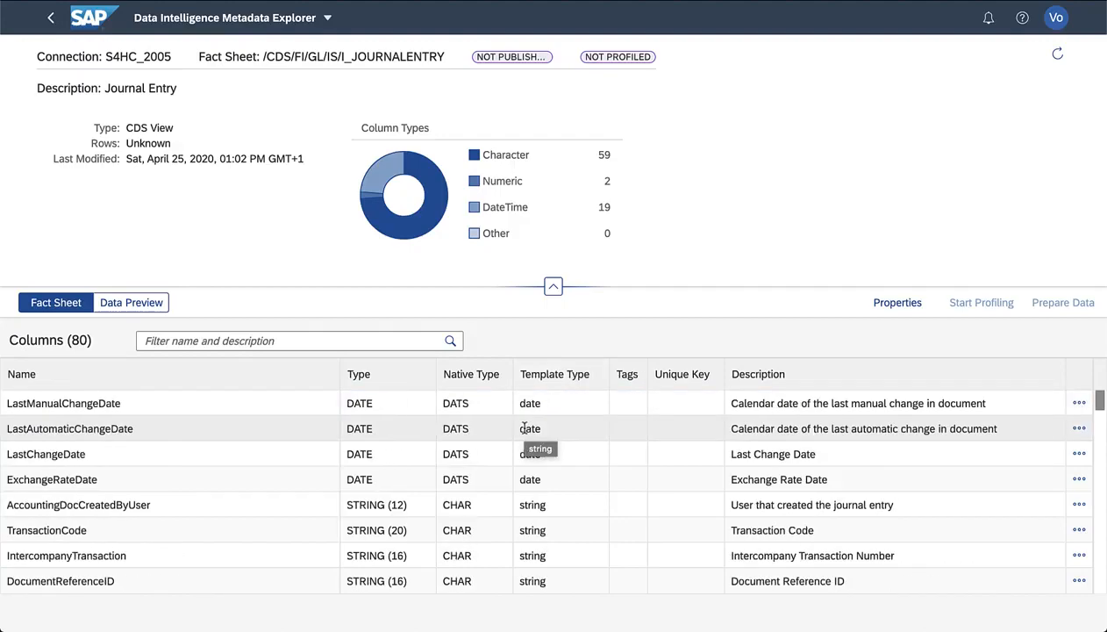
pyautogui.scroll(8, 524, 427)
pyautogui.scroll(2, 523, 427)
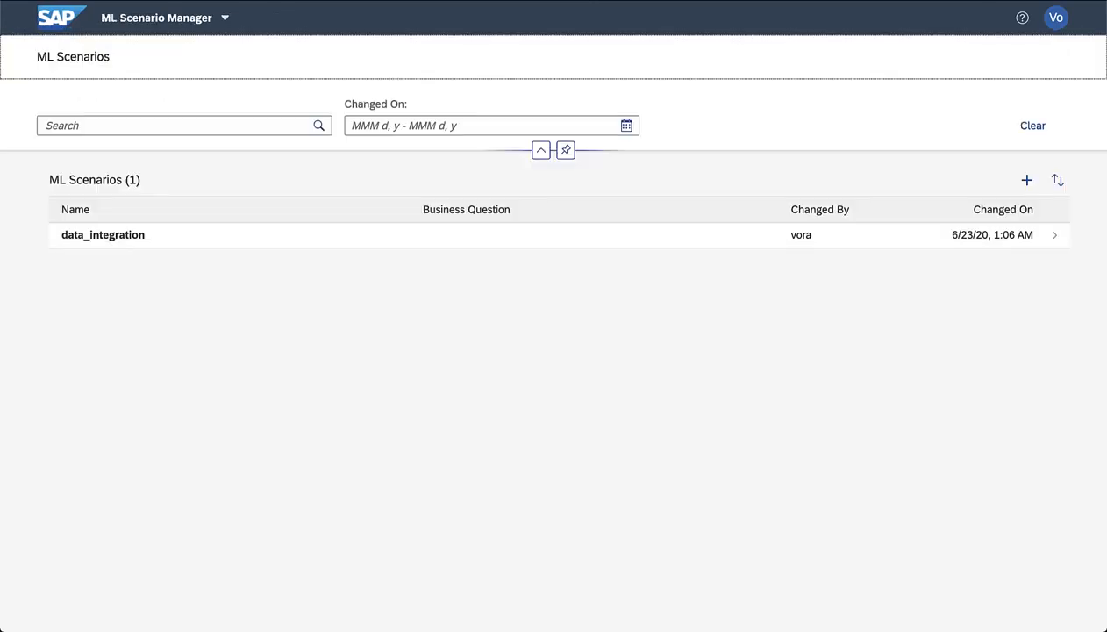
# - From the data_integration scenario in ML Scenario Manager, switch to the cds_read graph in Modeler and review the ABAP CDS Reader's configuration
pyautogui.click(266, 237)
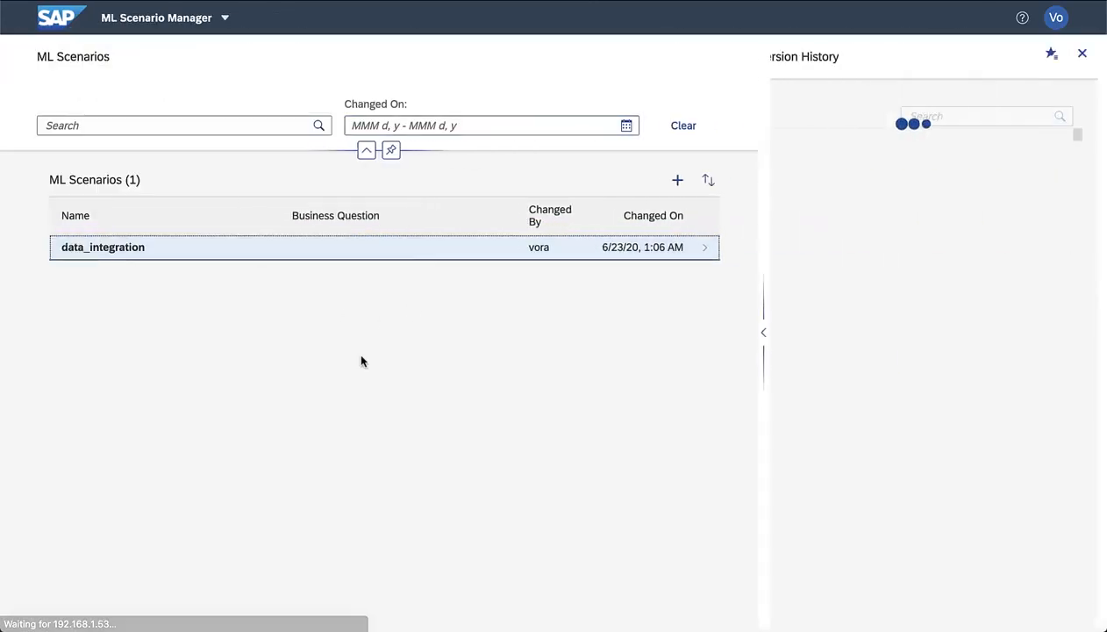
pyautogui.click(804, 152)
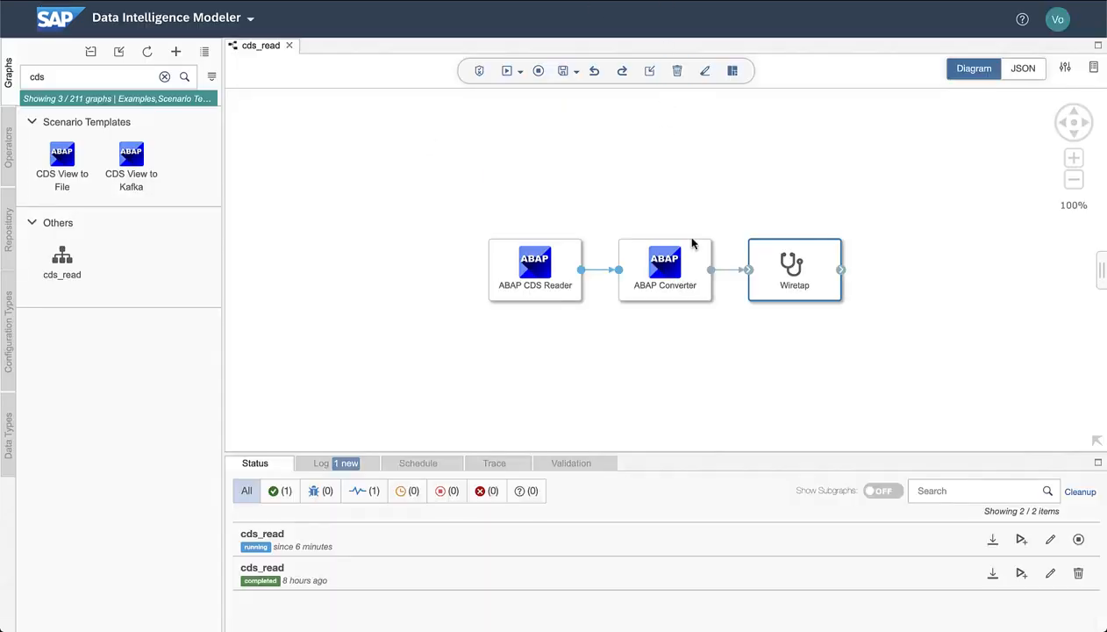
pyautogui.click(555, 272)
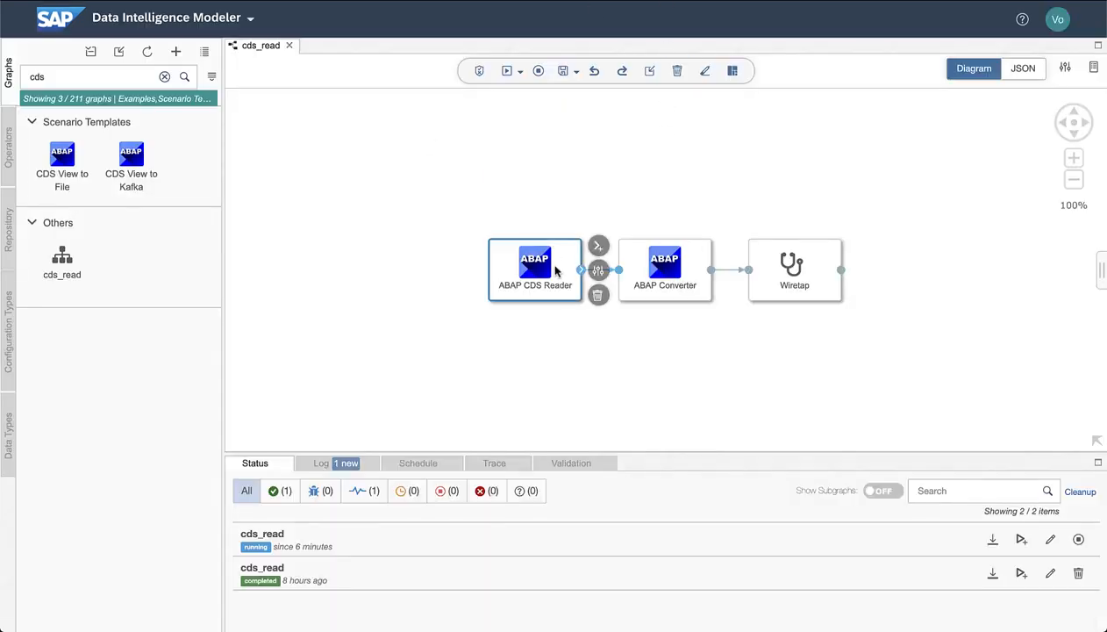
pyautogui.click(597, 270)
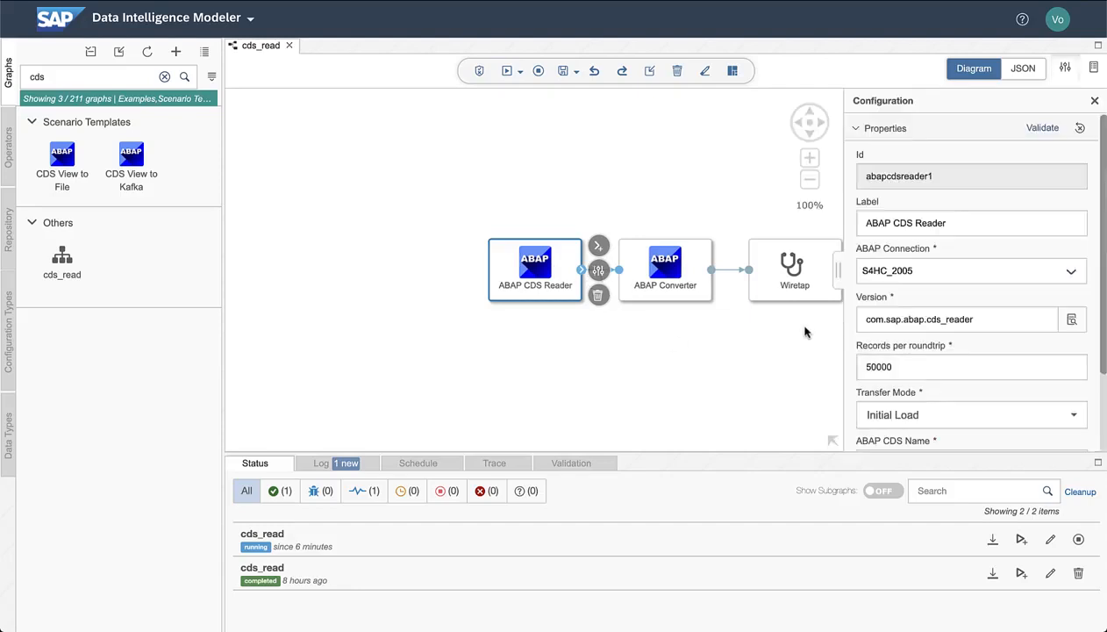
pyautogui.moveTo(767, 451); pyautogui.dragTo(777, 479)
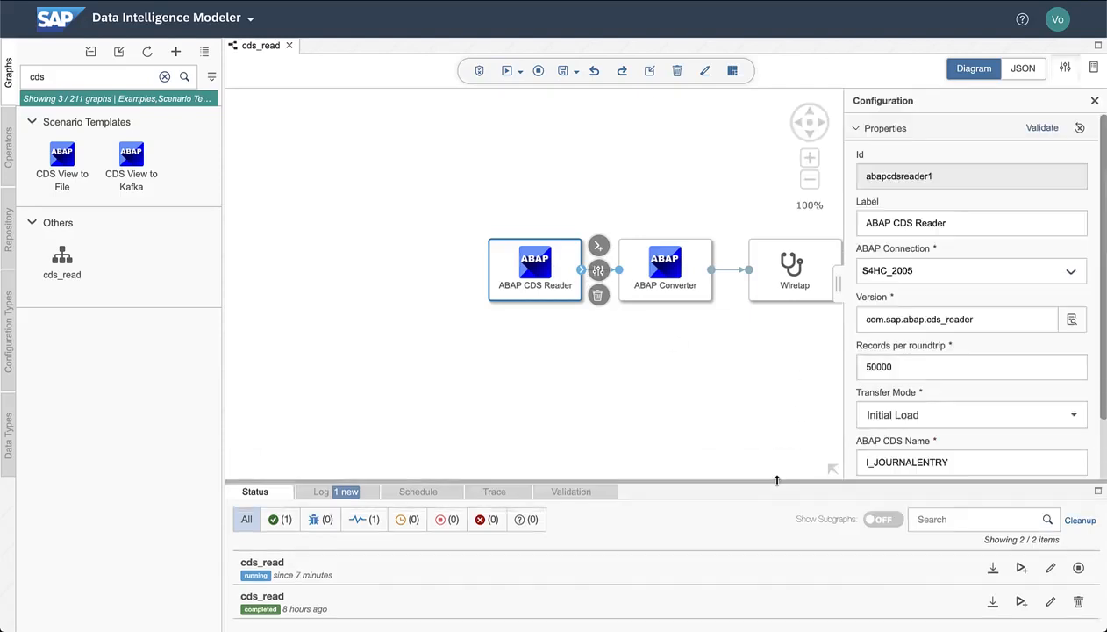
pyautogui.scroll(-1, 904, 419)
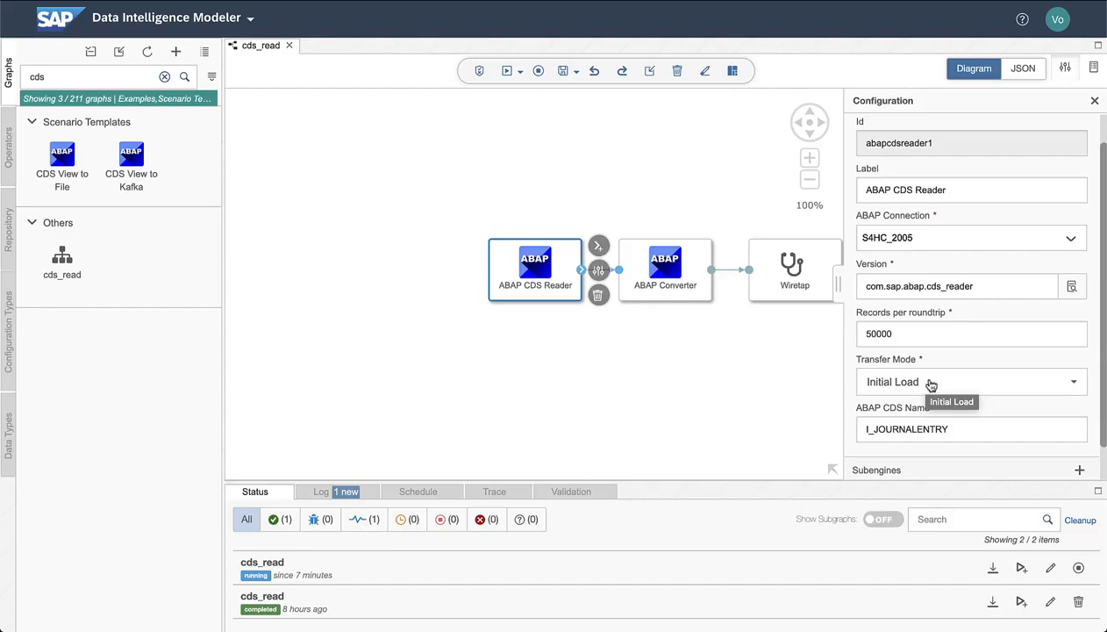
# - Read the ABAP CDS Reader's documentation and return to its configuration to check the transfer mode and CDS name
pyautogui.click(1093, 67)
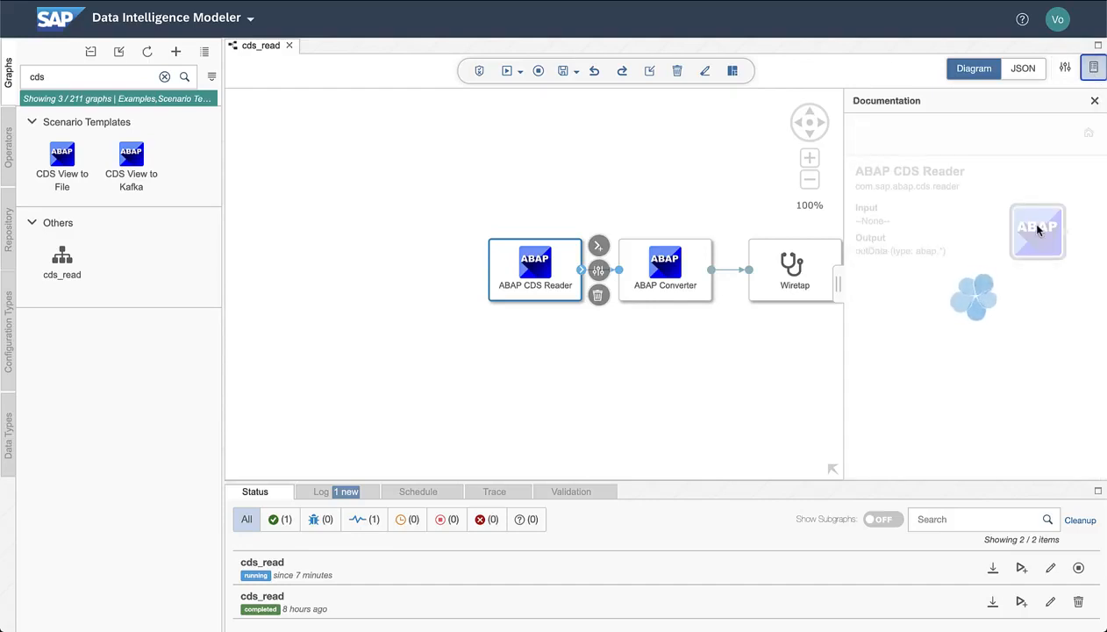
pyautogui.scroll(-2, 966, 364)
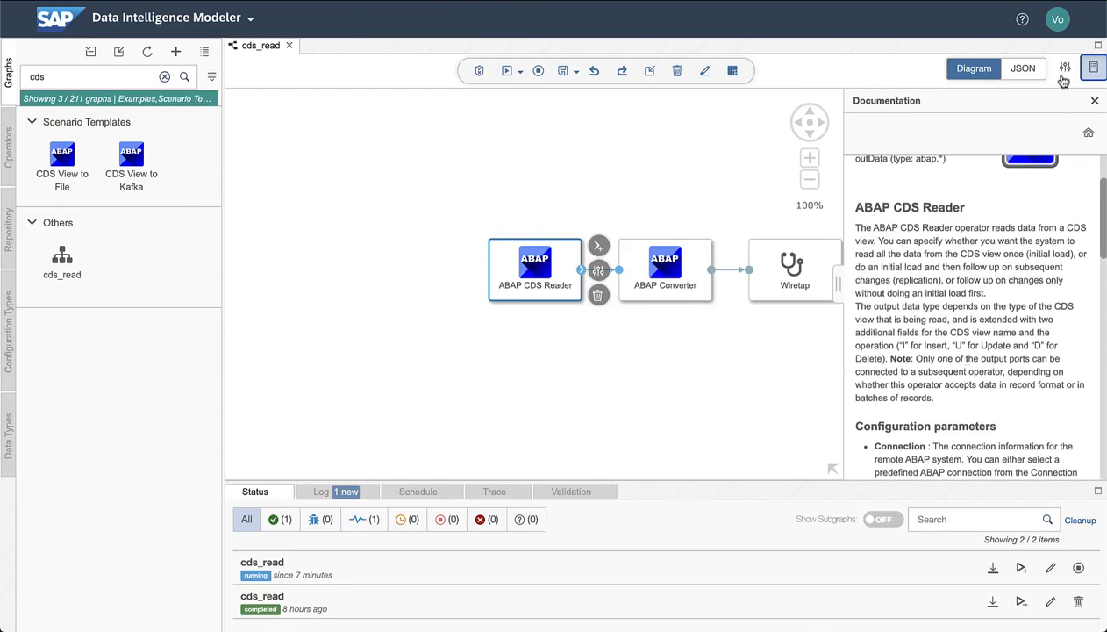
pyautogui.click(1065, 68)
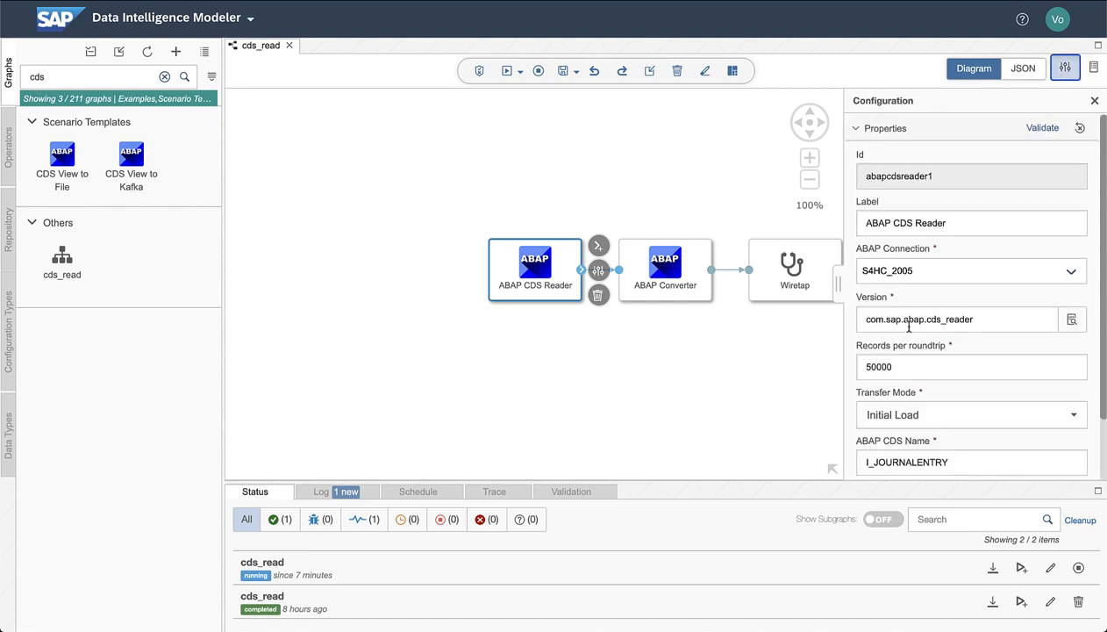
pyautogui.scroll(-2, 930, 381)
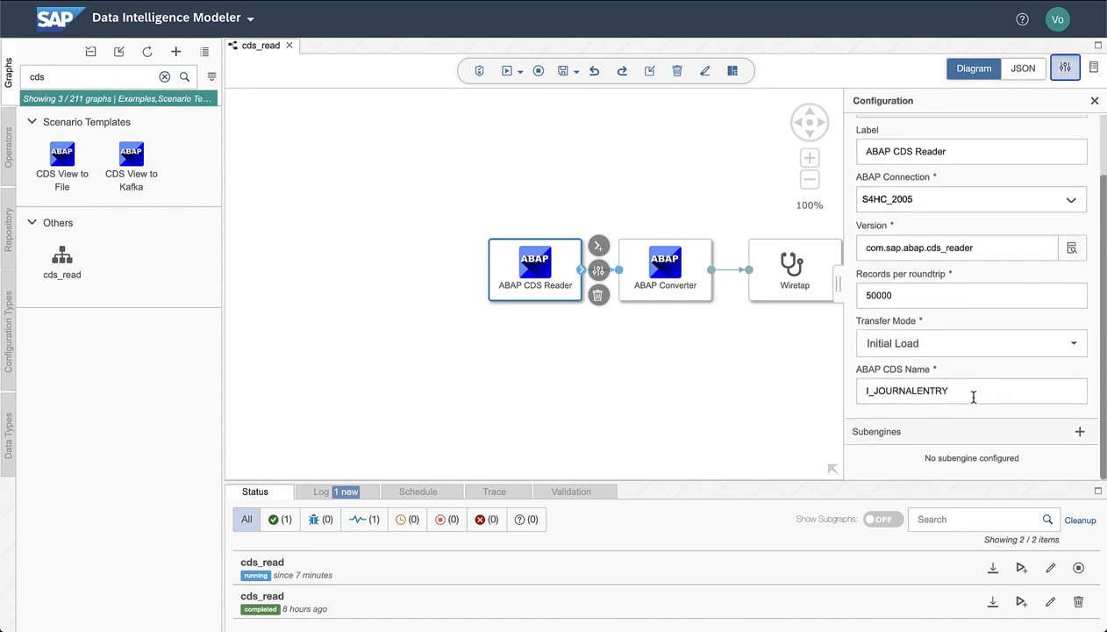
# - Review the ABAP Converter's connection and output format, and deselect the operator
pyautogui.click(689, 291)
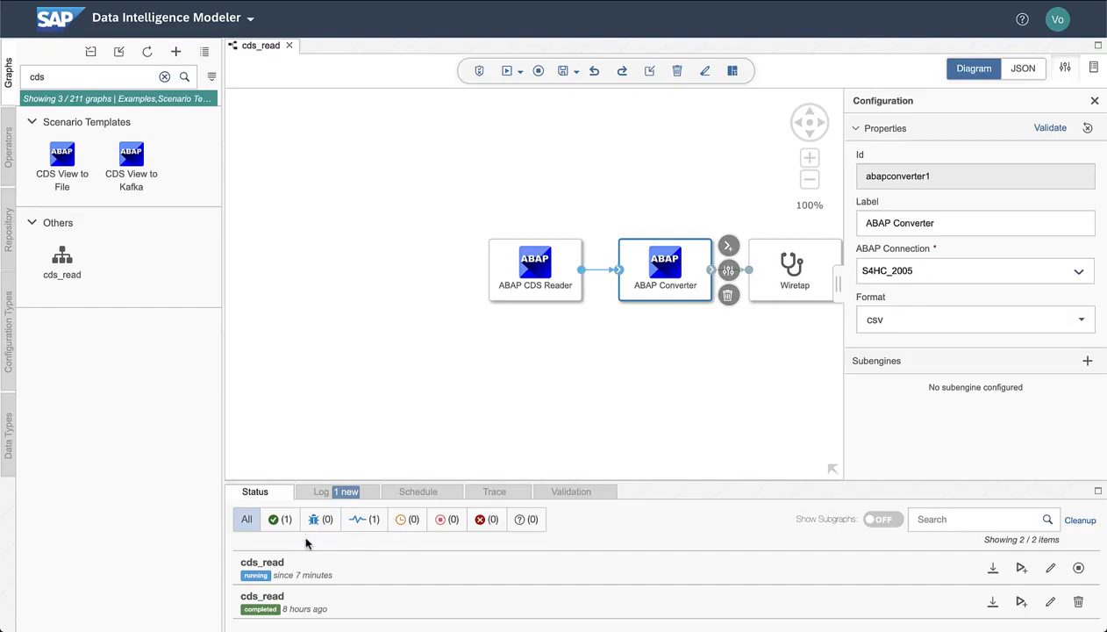
pyautogui.click(777, 354)
pyautogui.moveTo(780, 351); pyautogui.dragTo(702, 343)
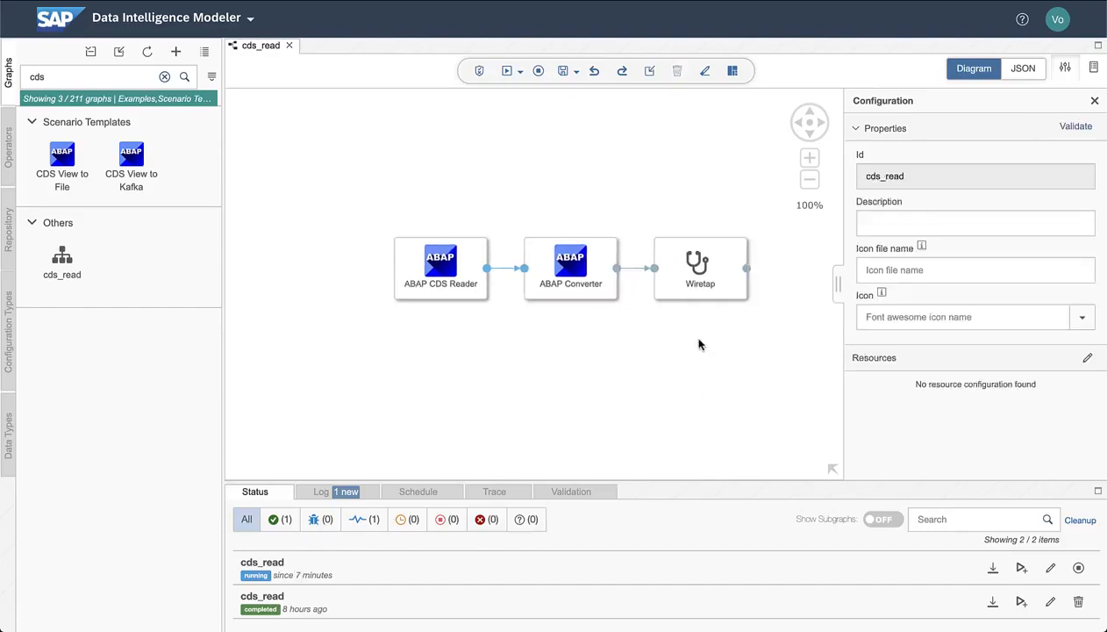
# - Open the Wiretap operator's output in the cds_read graph and examine the I_JOURNALENTRY records streaming through wiretap1
pyautogui.click(699, 277)
pyautogui.click(762, 268)
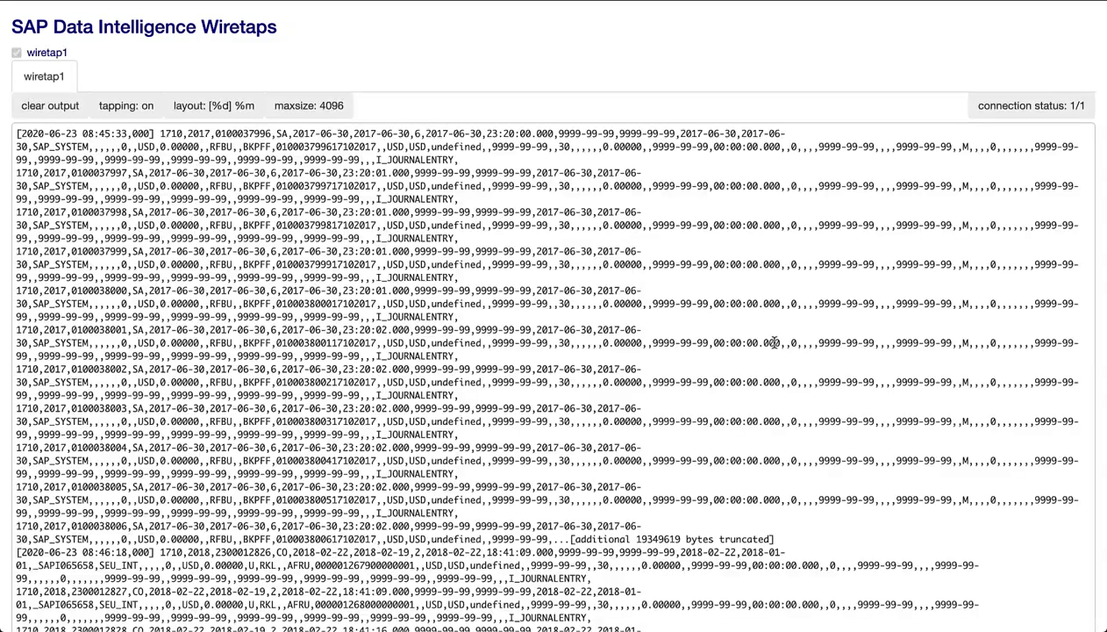
pyautogui.scroll(-5, 709, 367)
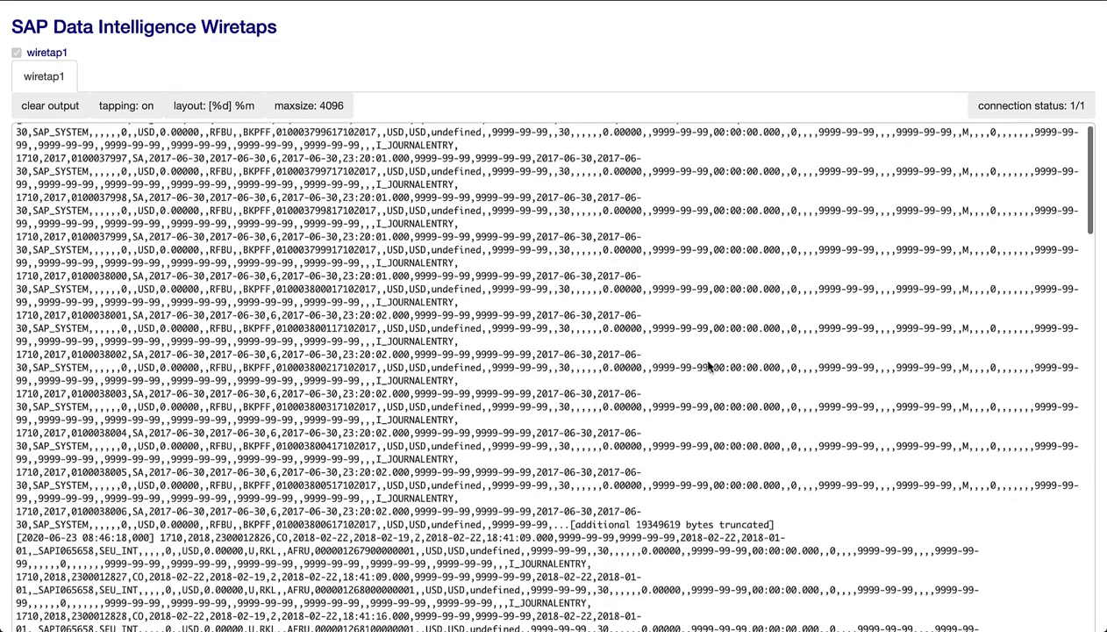
pyautogui.scroll(-3, 708, 367)
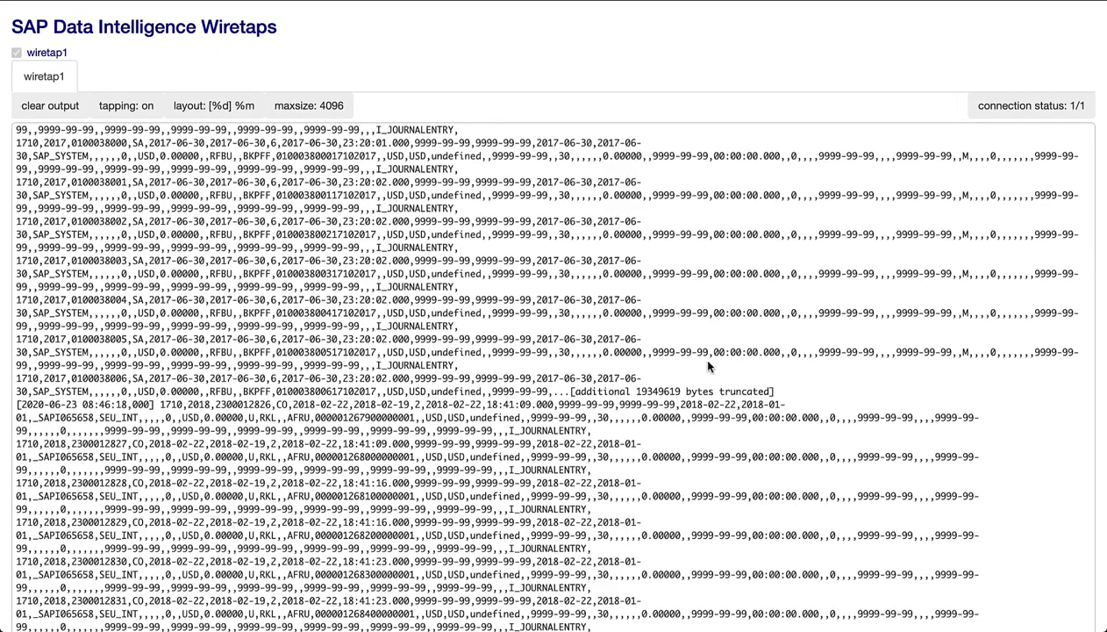
pyautogui.scroll(-10, 708, 367)
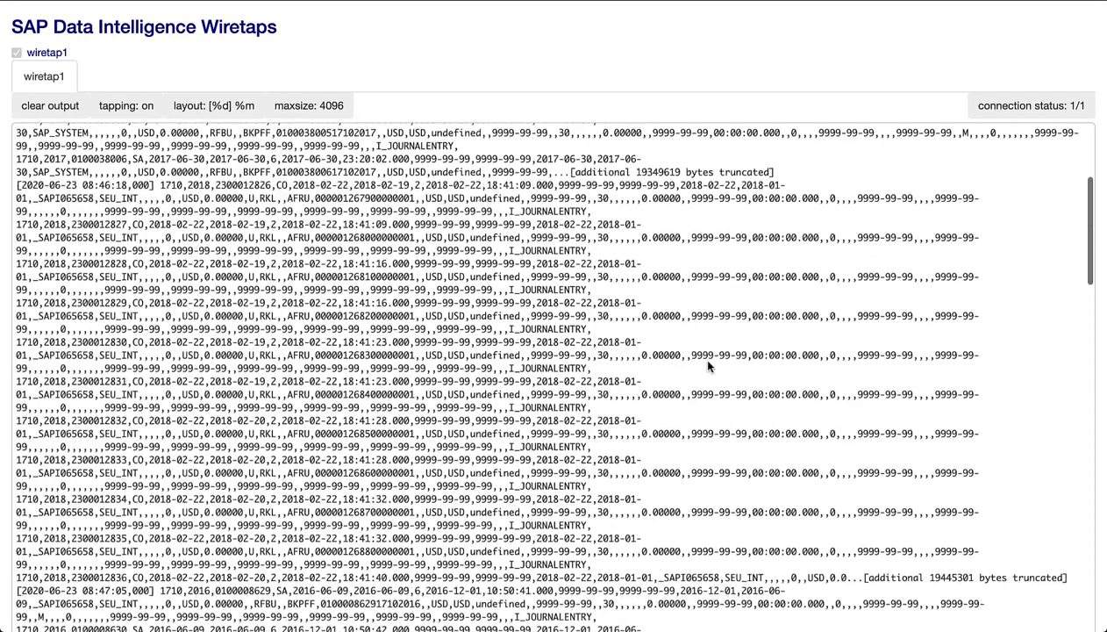
pyautogui.scroll(-1, 709, 367)
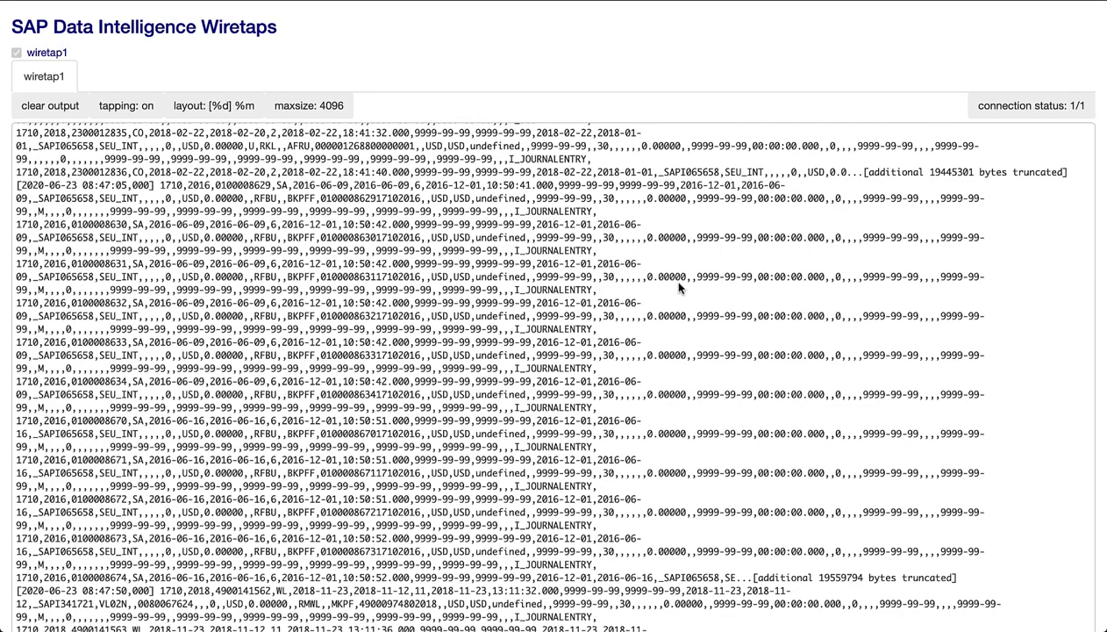
pyautogui.scroll(-5, 680, 287)
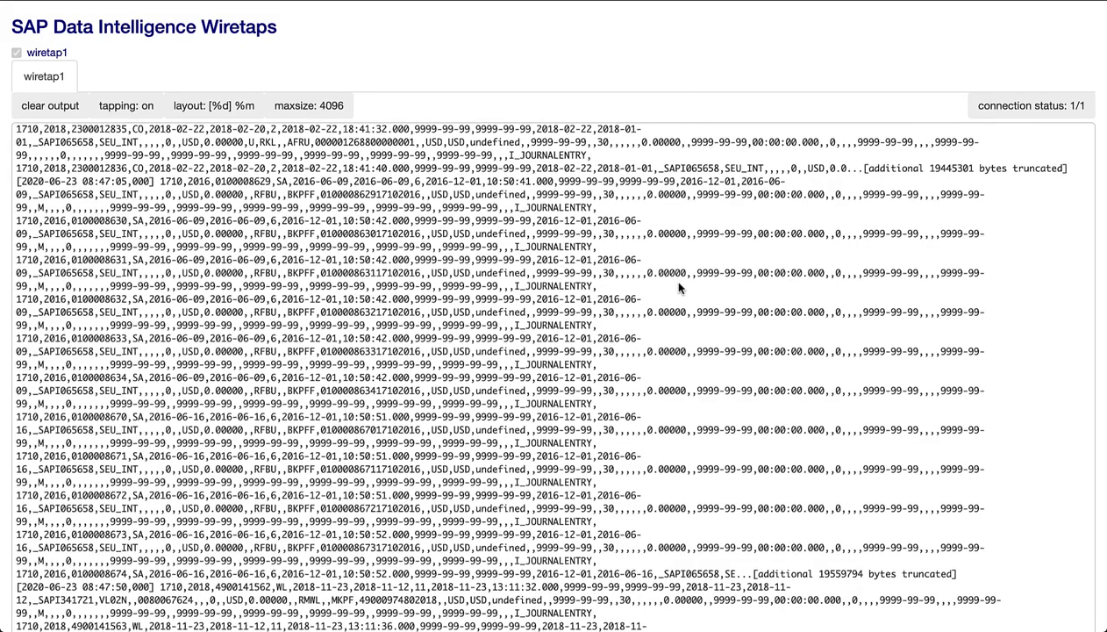
pyautogui.scroll(-1, 680, 287)
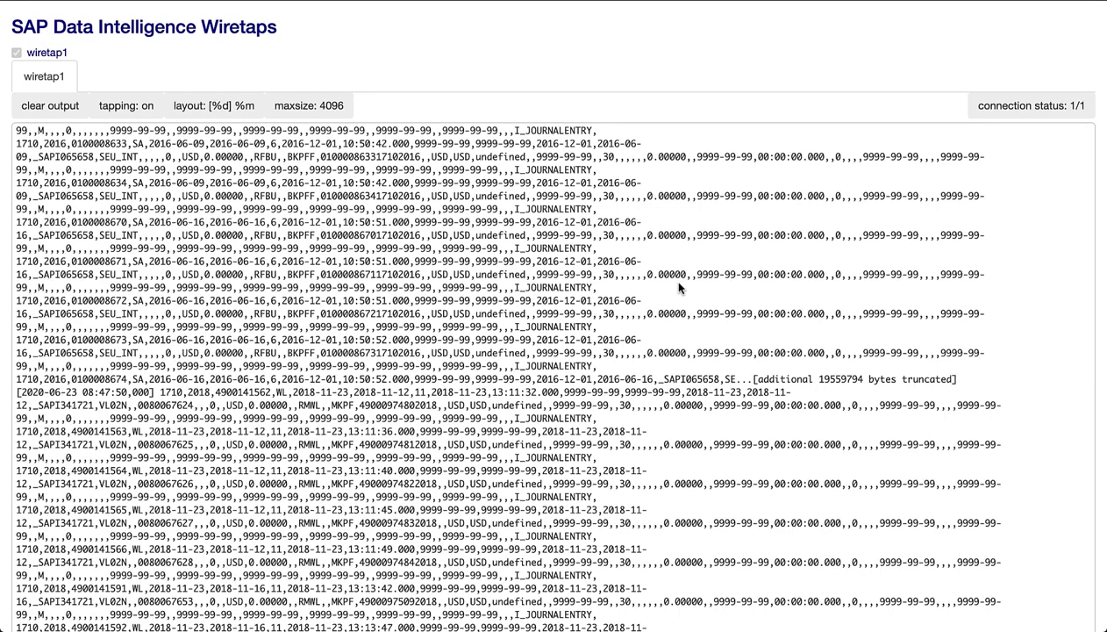
pyautogui.scroll(-7, 679, 287)
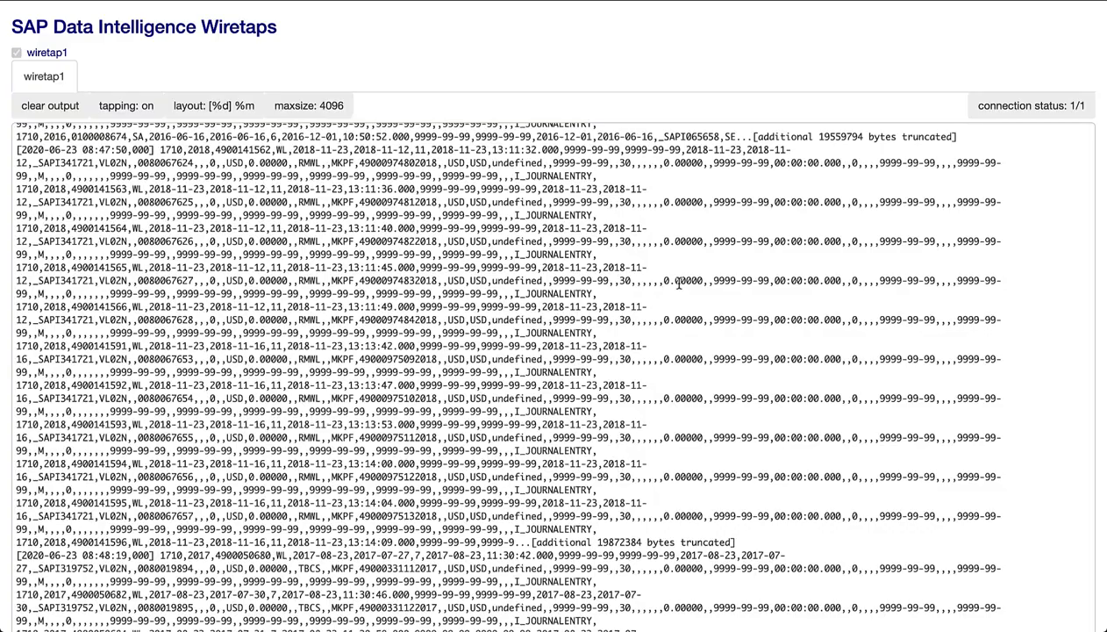
pyautogui.scroll(-3, 680, 286)
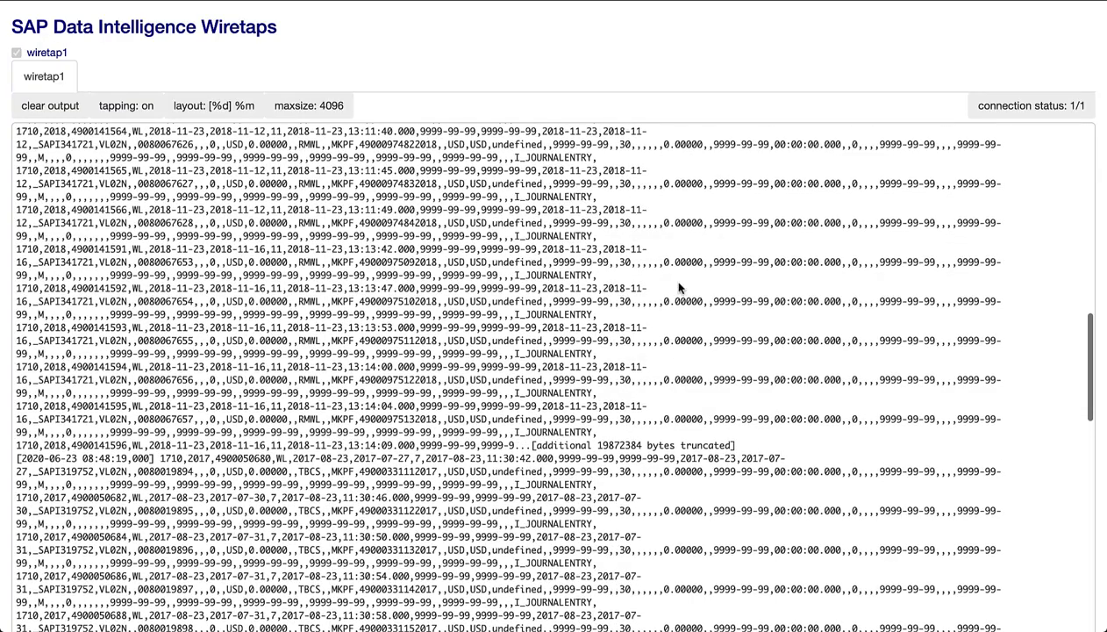
pyautogui.scroll(-20, 680, 288)
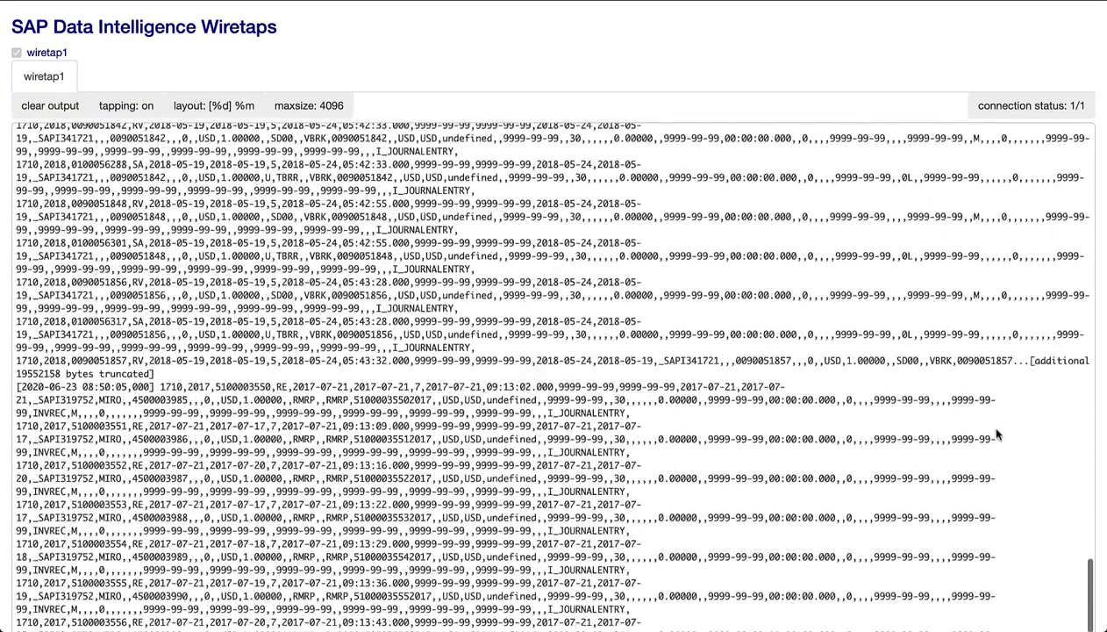
pyautogui.scroll(2, 996, 433)
# - Switch to the S/4HANA Cloud home page, open Display Communication Scenarios from Communication Management and search for 0536
pyautogui.scroll(-15, 1068, 509)
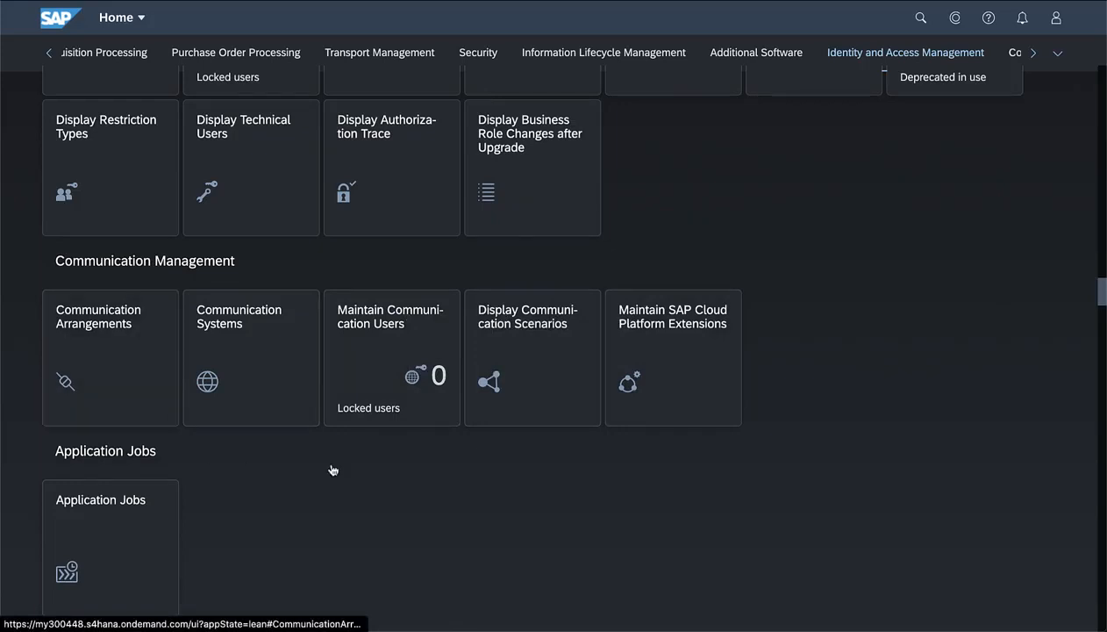
pyautogui.click(535, 380)
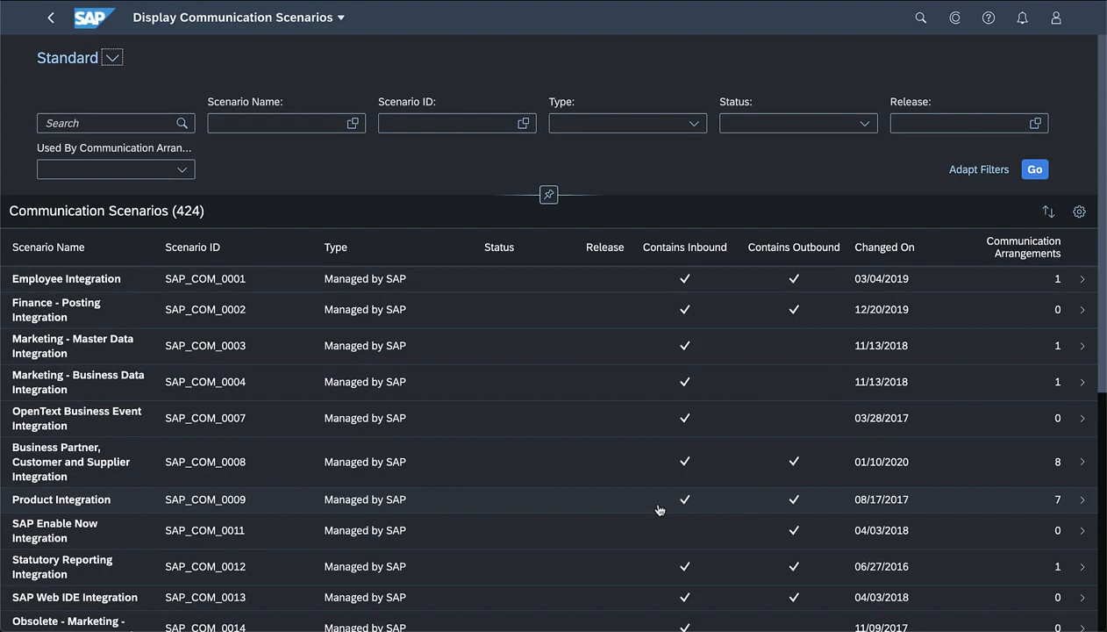
pyautogui.click(145, 126)
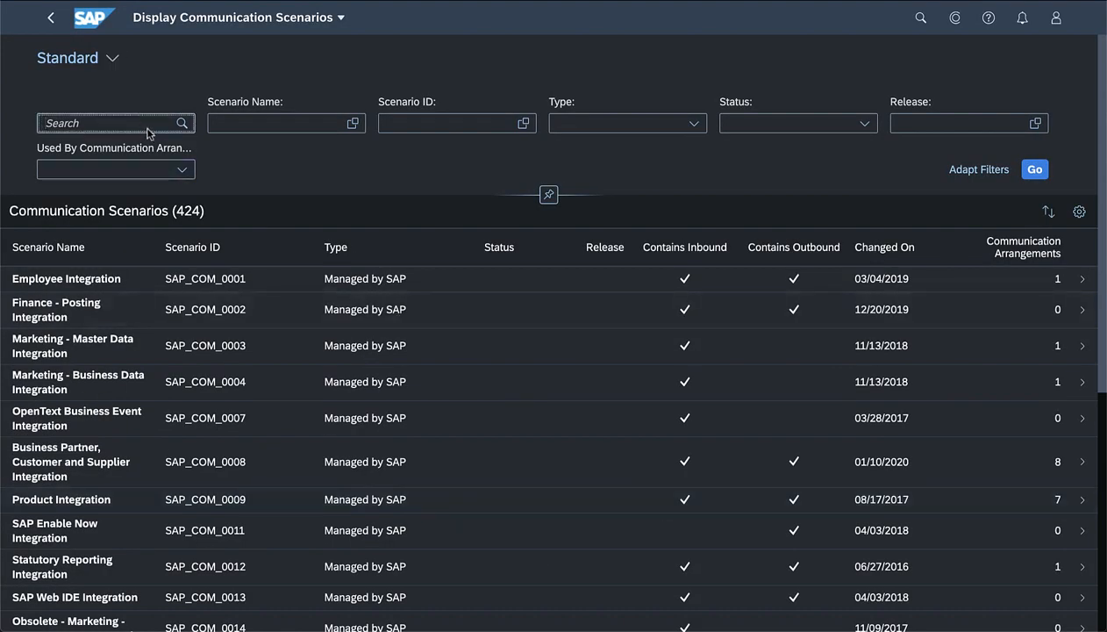
pyautogui.write('0536')
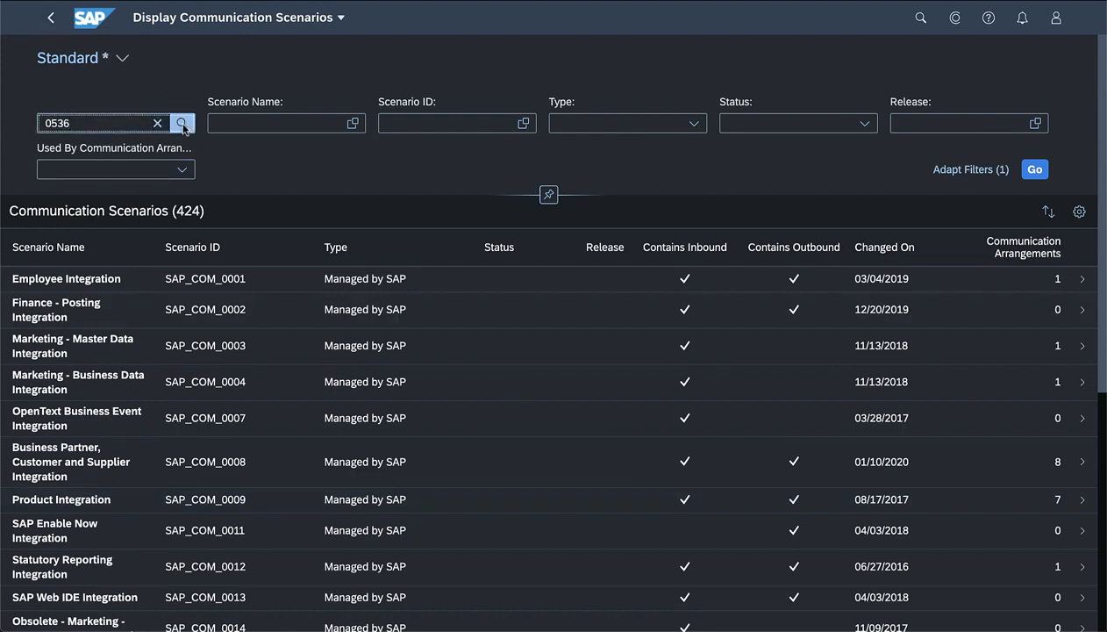
pyautogui.press('Return')
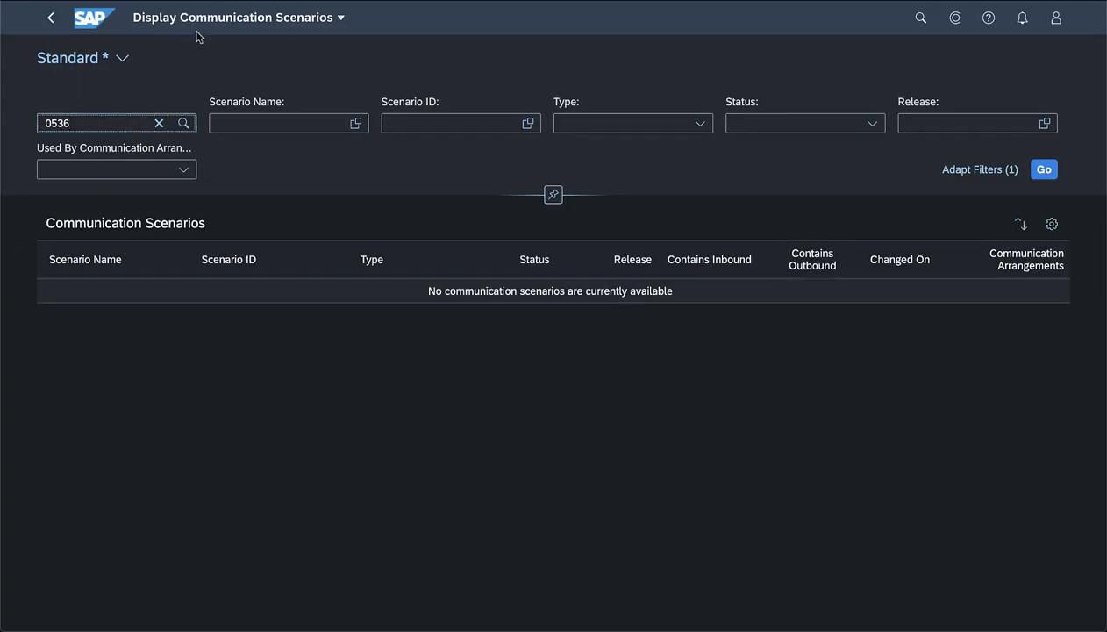
# - Search the communication scenarios for 0532 and review the ABAP CDS Pipeline Integration scenario down to the communication arrangements using it
pyautogui.click(607, 1)
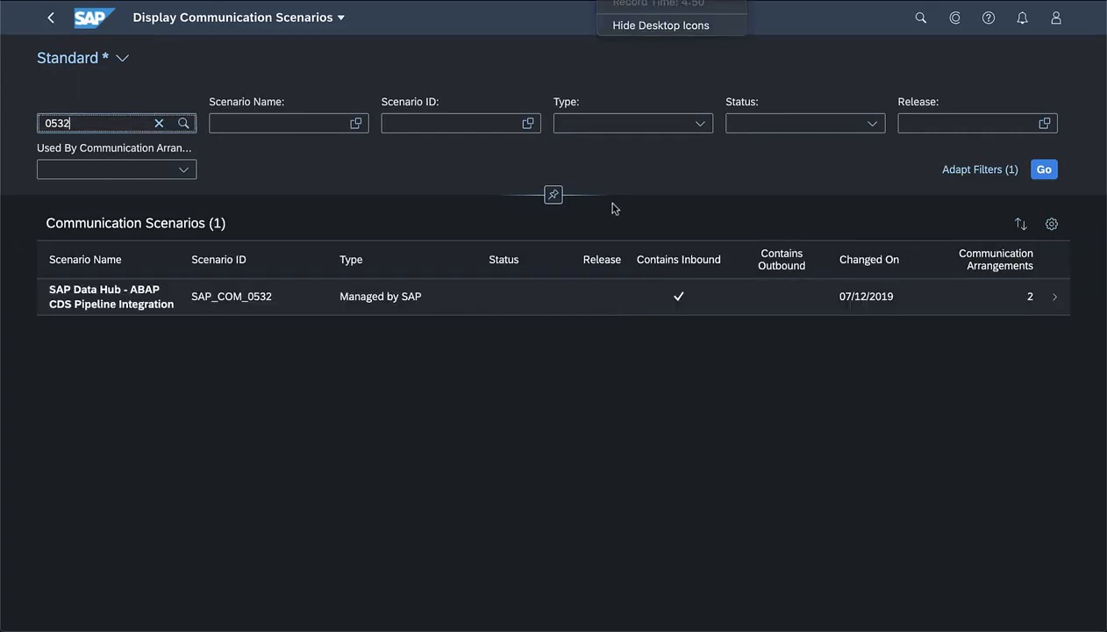
pyautogui.click(613, 207)
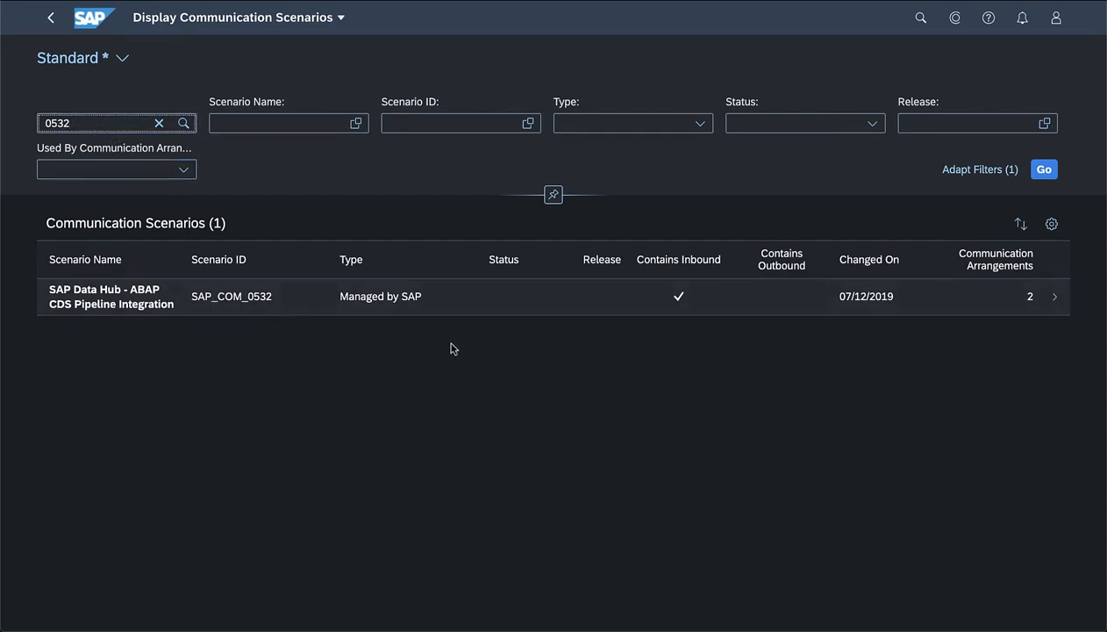
pyautogui.click(268, 312)
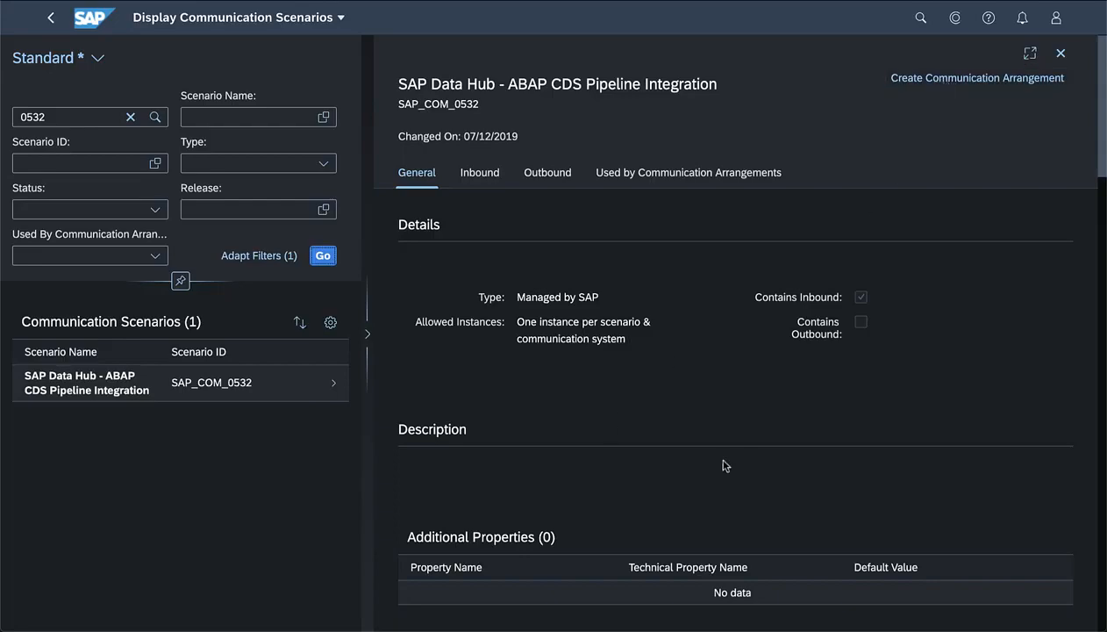
pyautogui.scroll(-5, 724, 464)
pyautogui.scroll(-10, 724, 465)
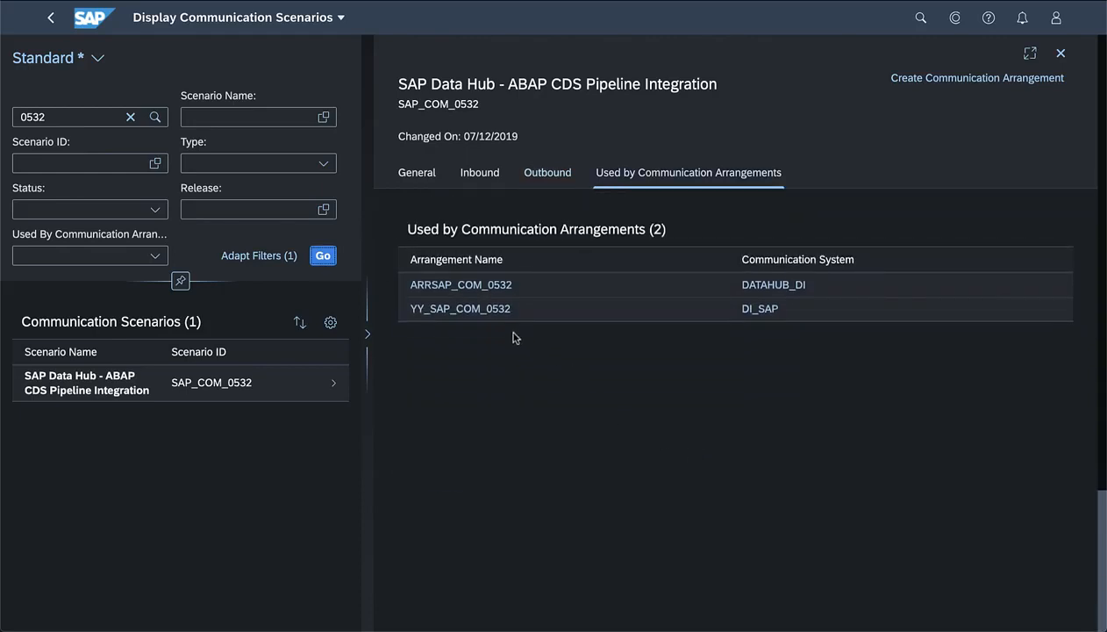
# - Open the YY_SAP_COM_0532 communication arrangement and review its common data, inbound communication and inbound services
pyautogui.click(478, 314)
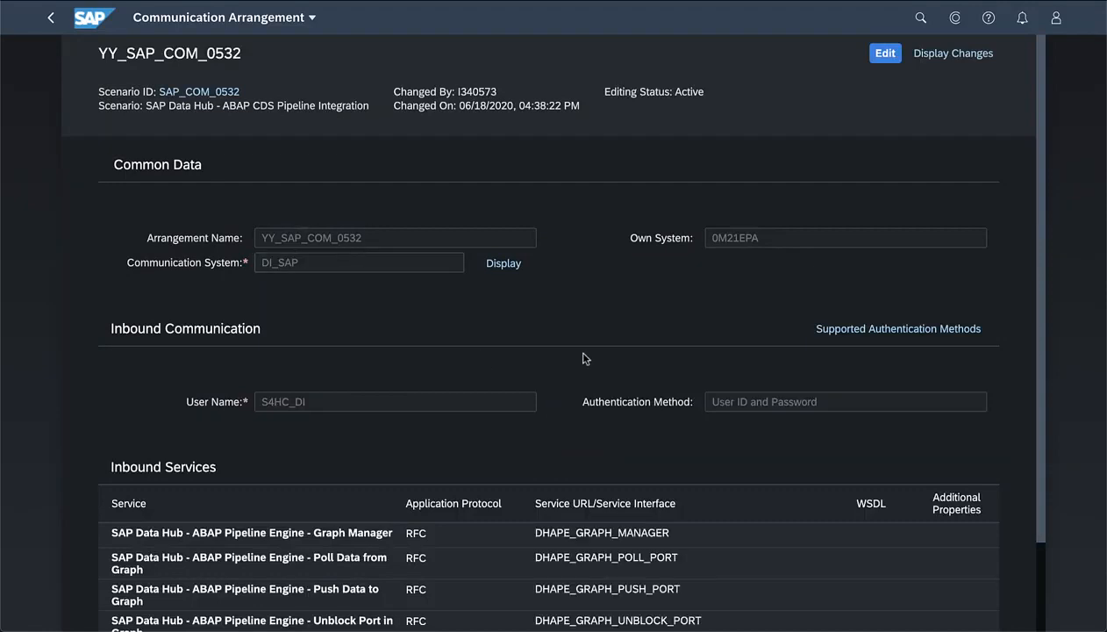
pyautogui.scroll(-1, 586, 357)
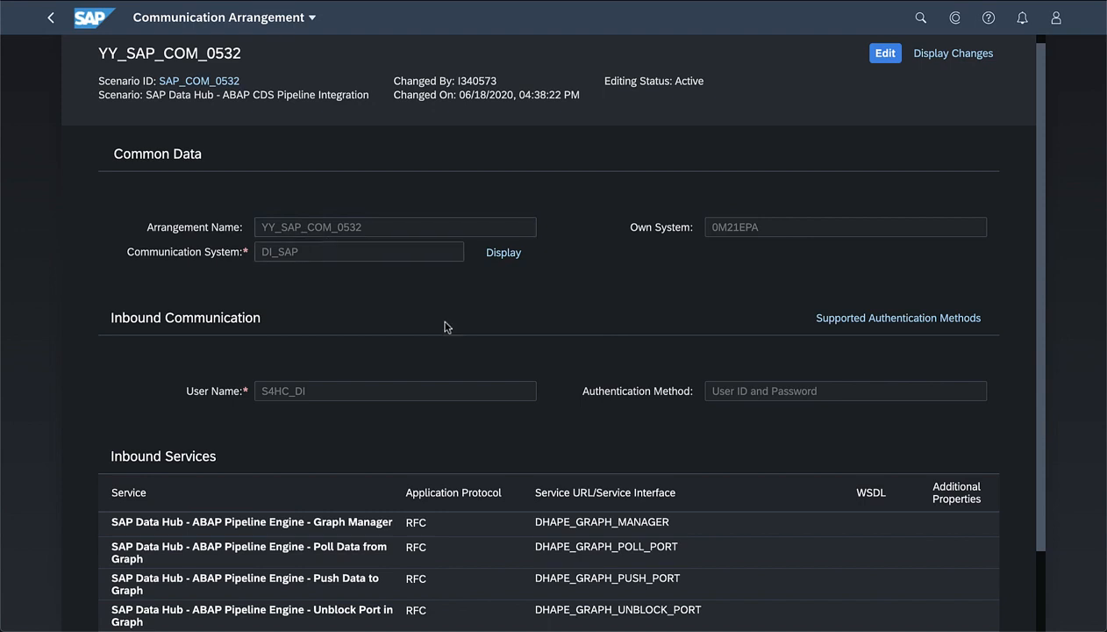
pyautogui.scroll(-2, 518, 376)
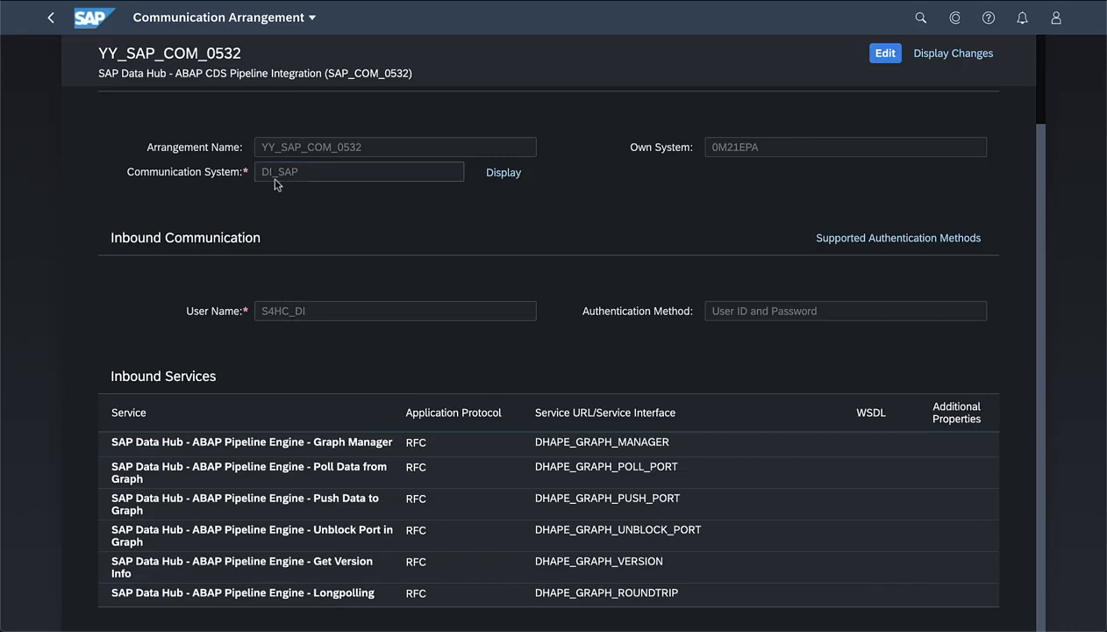
# - Display the arrangement's DI_SAP communication system and review its technical data and the details of its inbound communication user
pyautogui.click(507, 172)
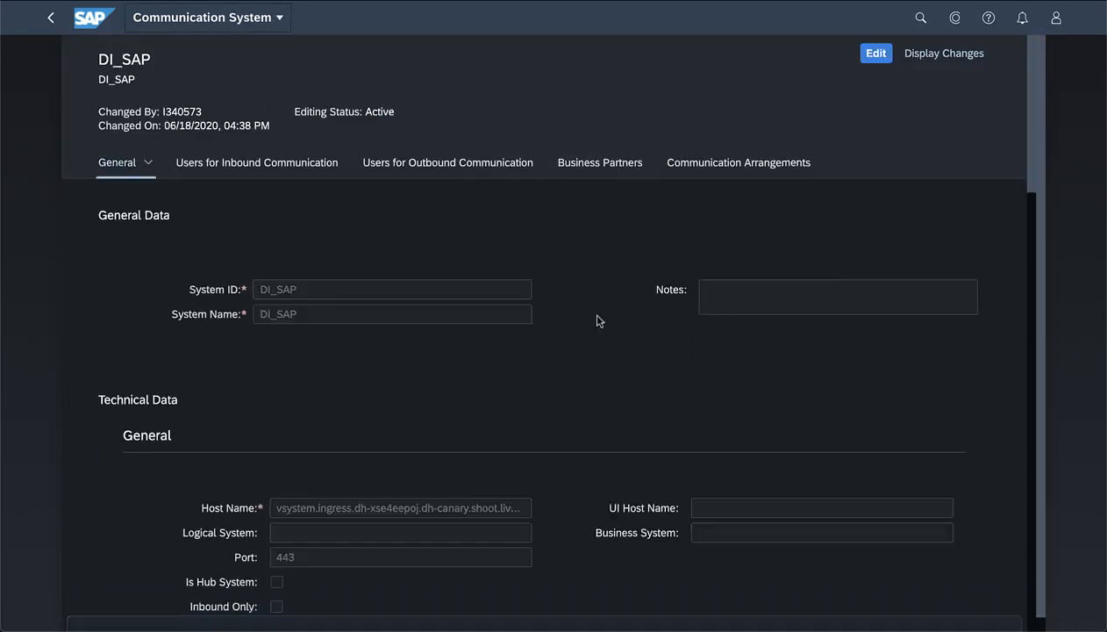
pyautogui.scroll(-2, 650, 361)
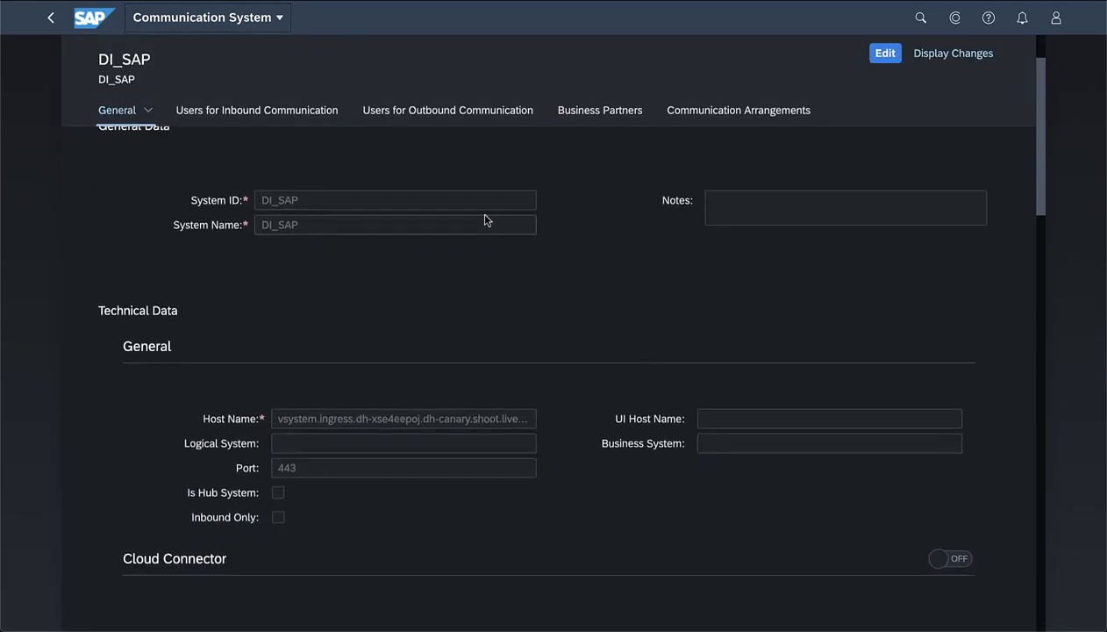
pyautogui.scroll(-2, 548, 327)
pyautogui.click(312, 113)
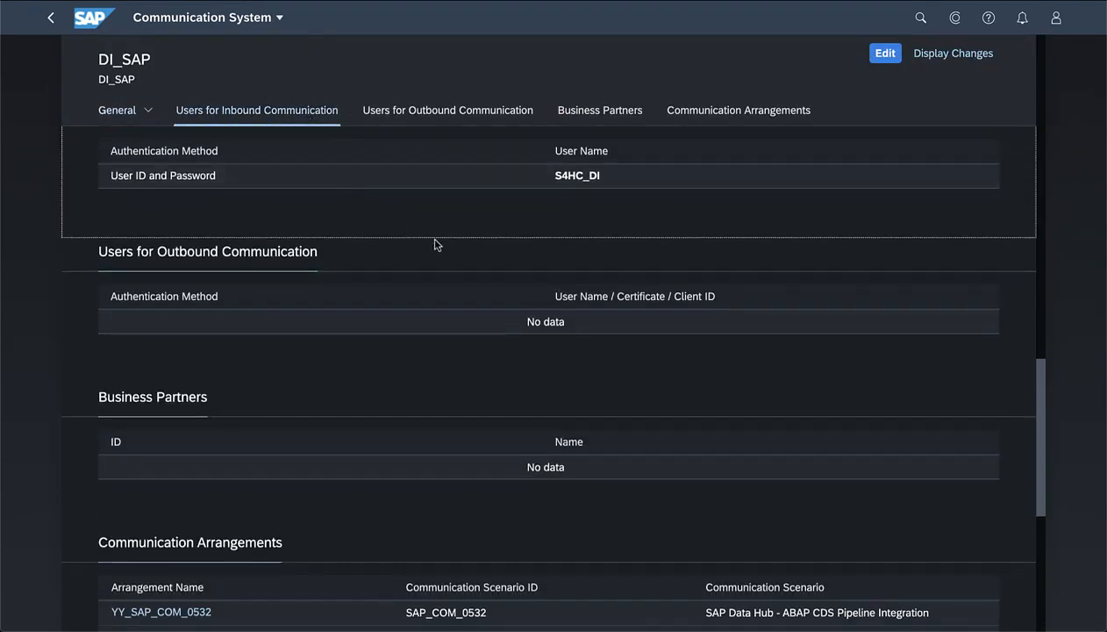
pyautogui.click(593, 179)
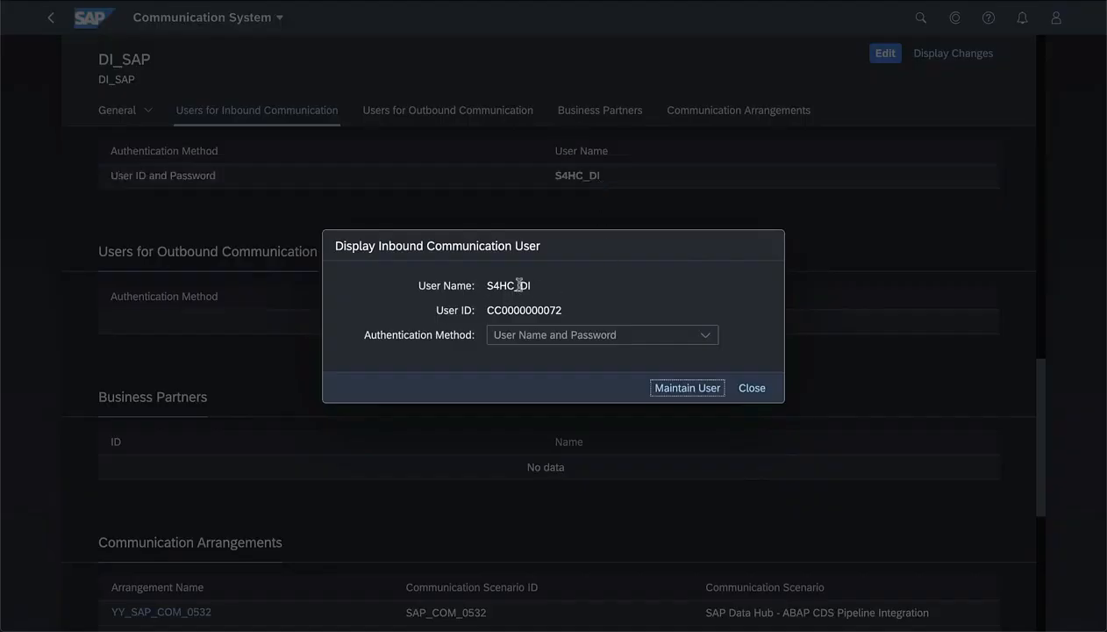
pyautogui.click(748, 387)
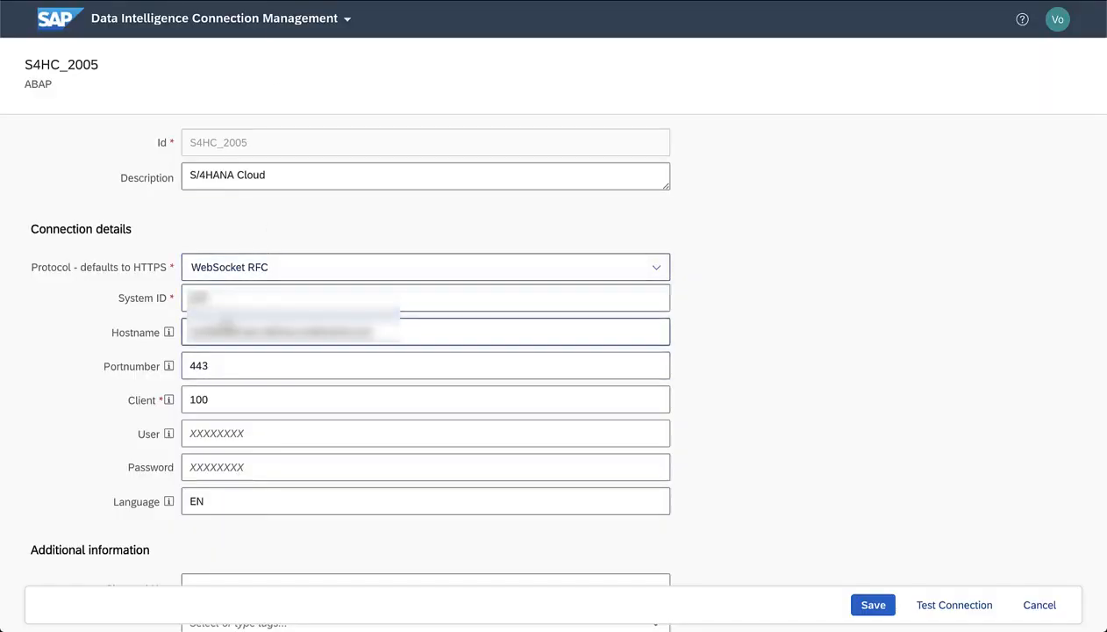
# - Check the protocol of the S4HC_2005 connection in Data Intelligence Connection Management, and return to S/4HANA Cloud's communication scenarios list
pyautogui.click(258, 267)
pyautogui.click(888, 204)
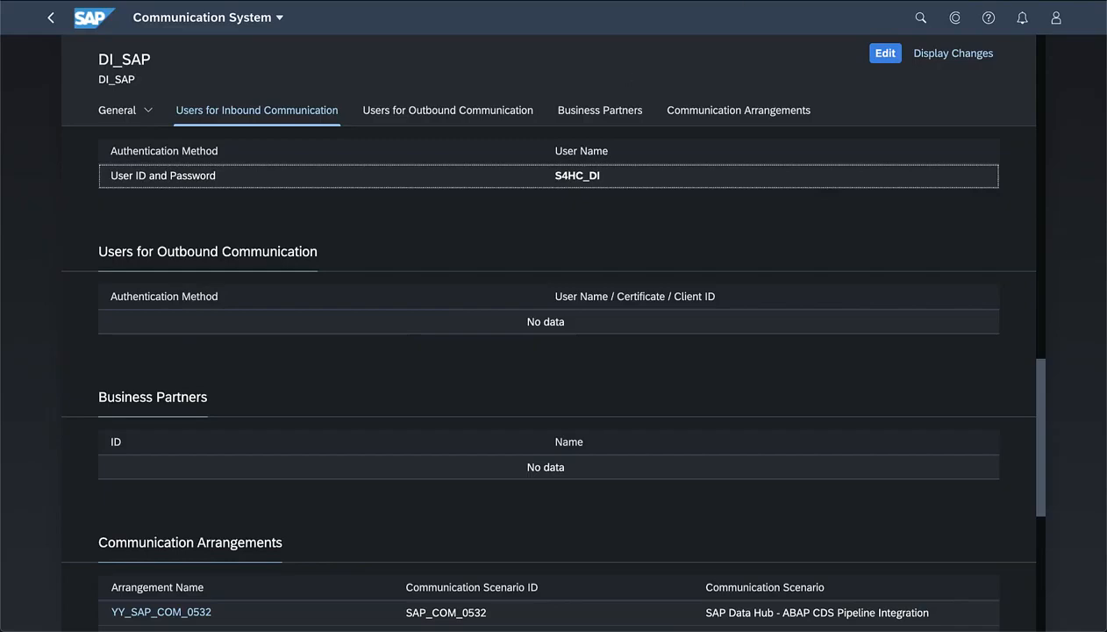
pyautogui.click(50, 19)
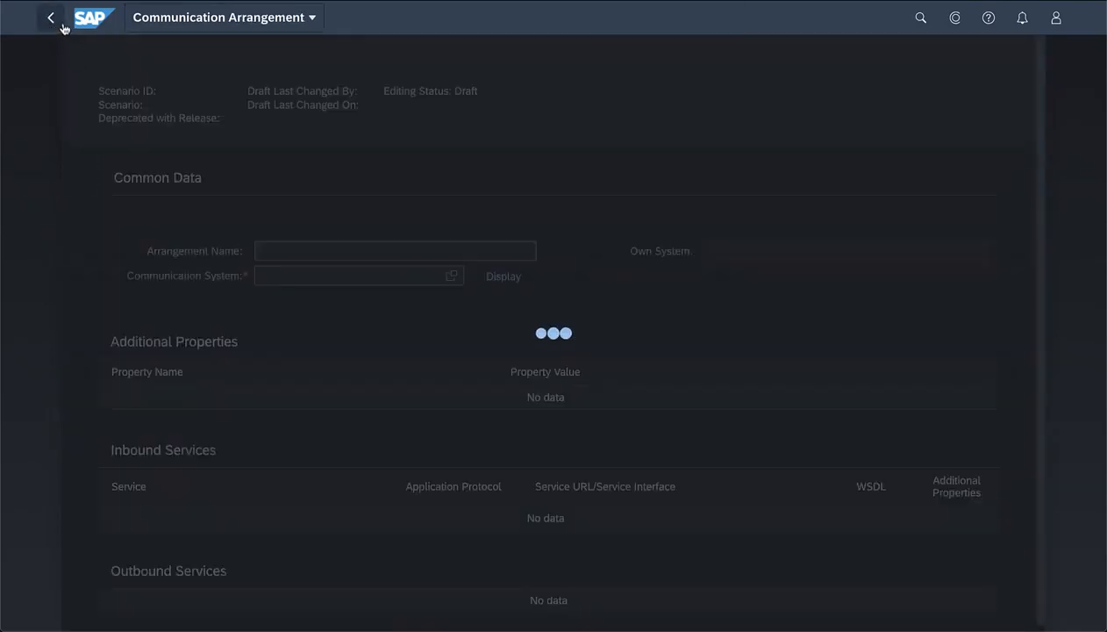
pyautogui.click(51, 19)
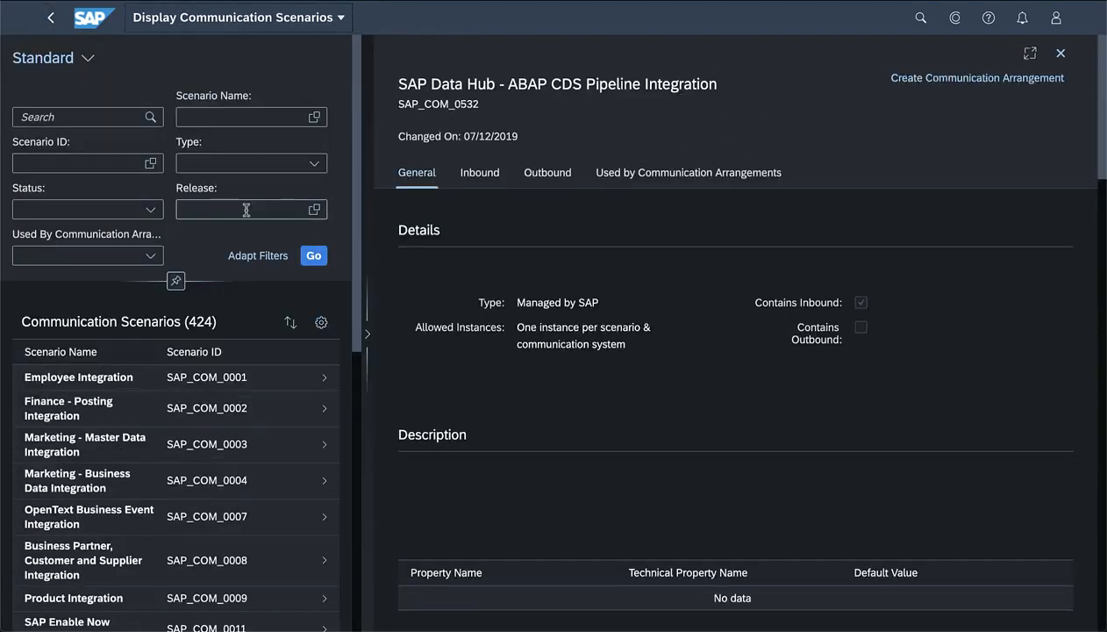
# - Search the communication scenarios for 0576
pyautogui.click(97, 116)
pyautogui.write('0532')
pyautogui.press('BackSpace')
pyautogui.press('BackSpace')
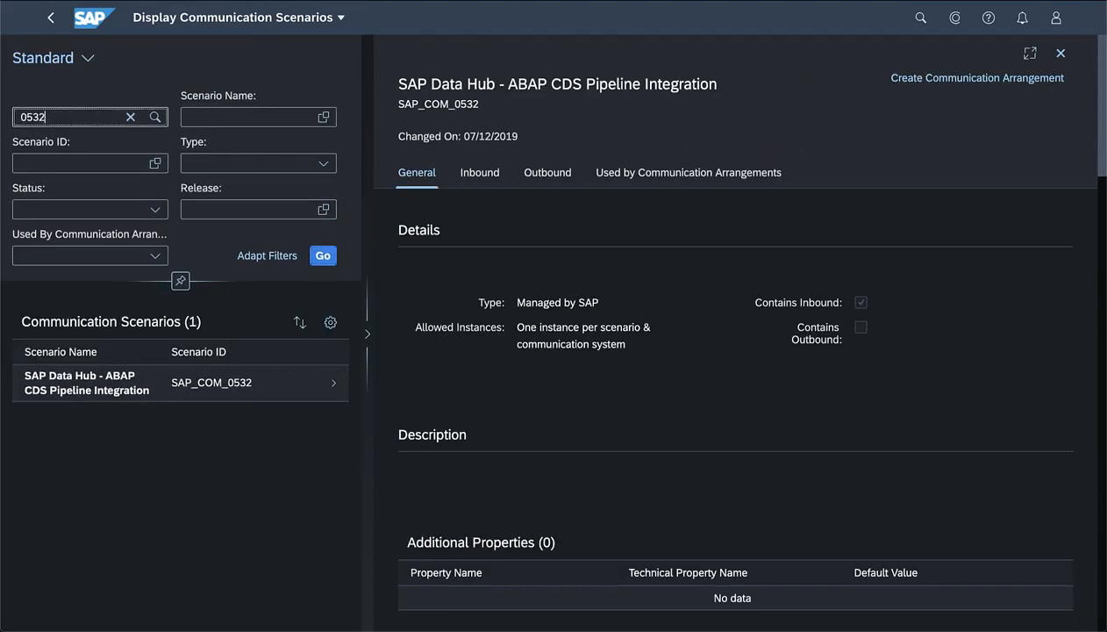
pyautogui.write('76')
pyautogui.press('Return')
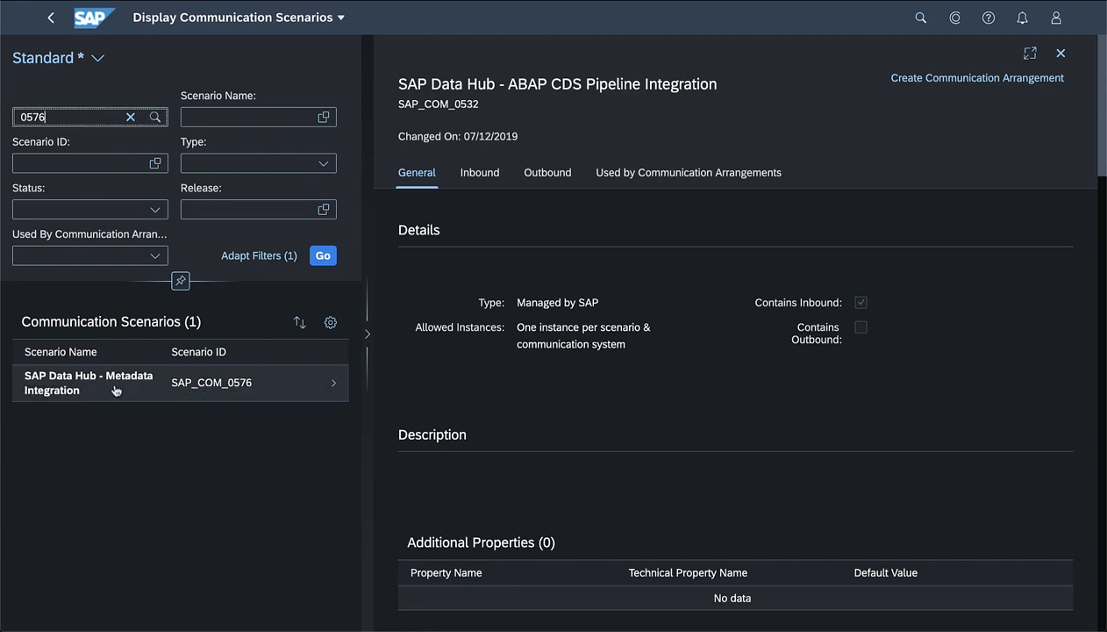
# - Review the inbound services in the details of the ABAP CDS Pipeline Integration scenario SAP_COM_0532
pyautogui.scroll(-1, 868, 397)
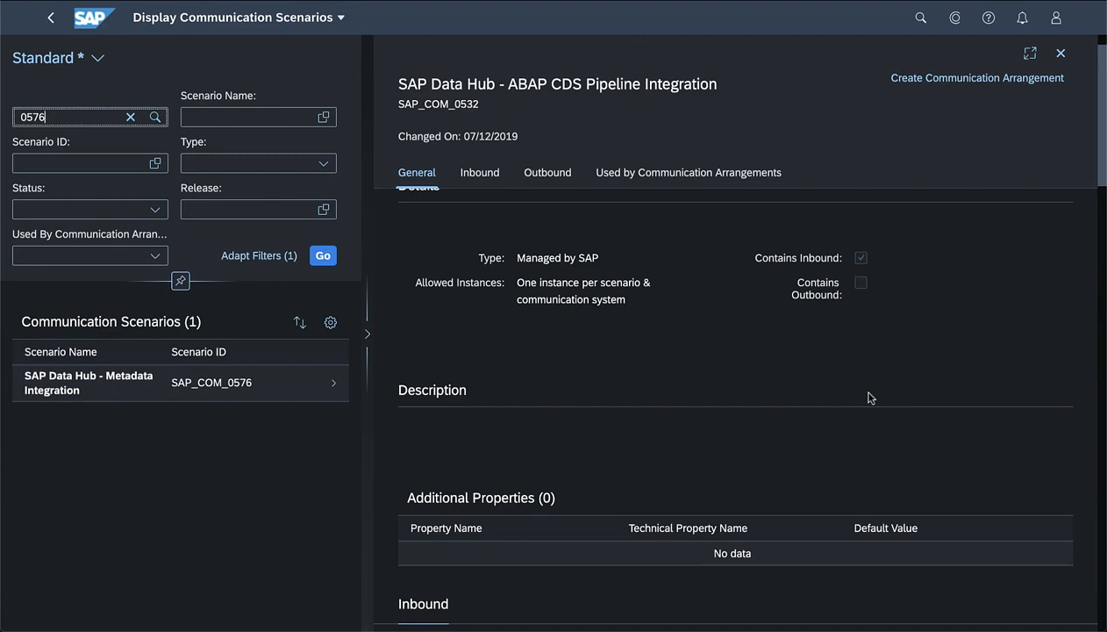
pyautogui.scroll(-8, 870, 397)
pyautogui.scroll(4, 869, 397)
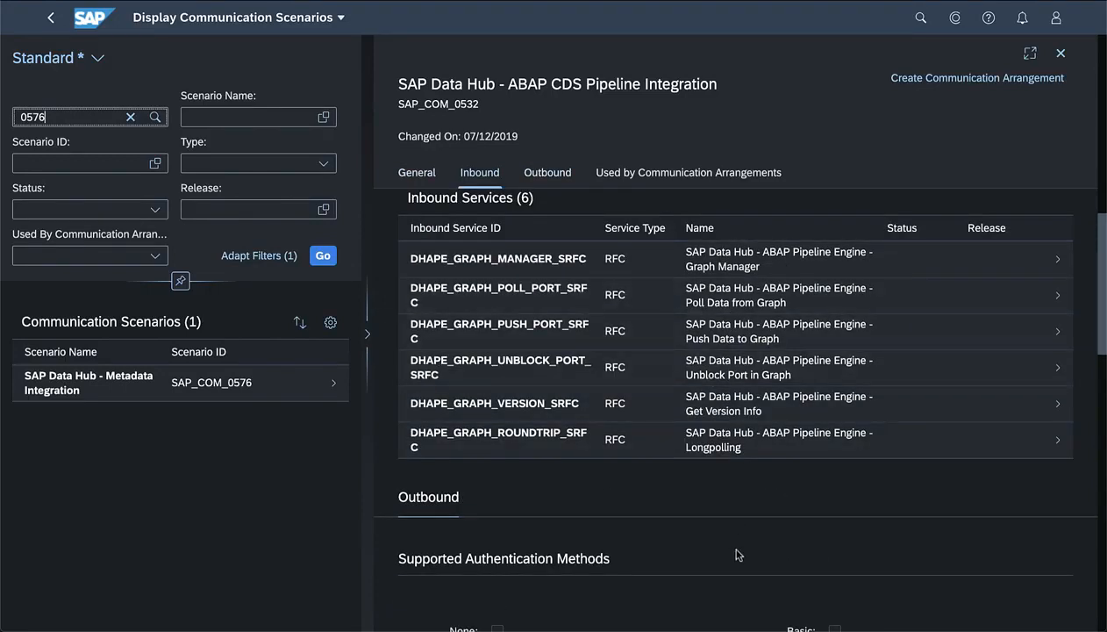
pyautogui.scroll(-1, 737, 553)
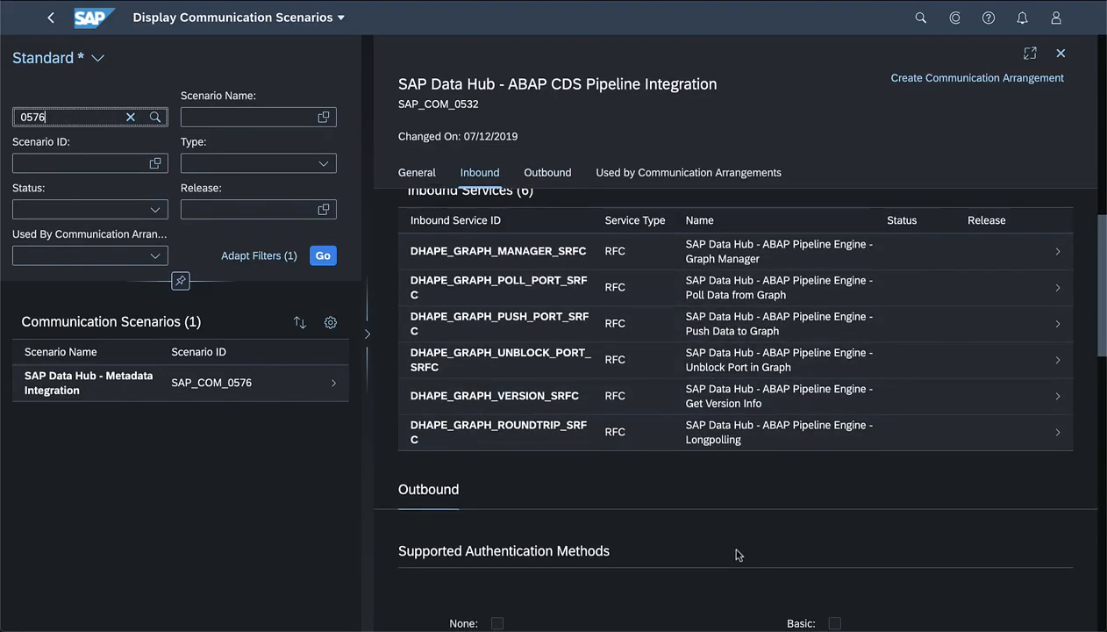
# - Review the inbound services of the Metadata Integration scenario SAP_COM_0576 and the communication arrangements that use it
pyautogui.click(183, 387)
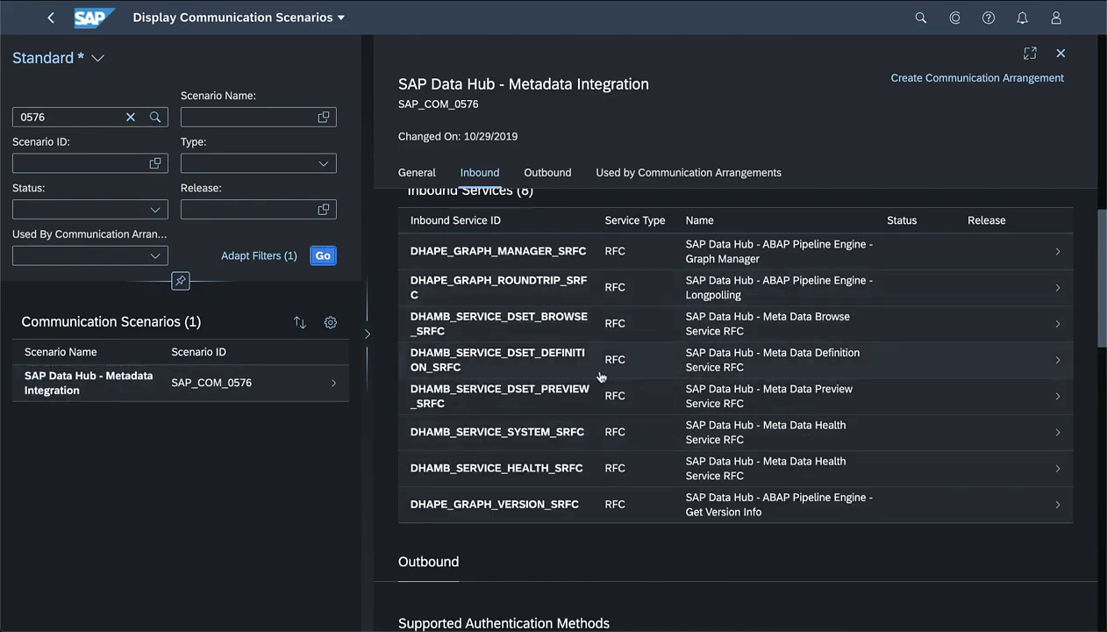
pyautogui.scroll(-10, 601, 376)
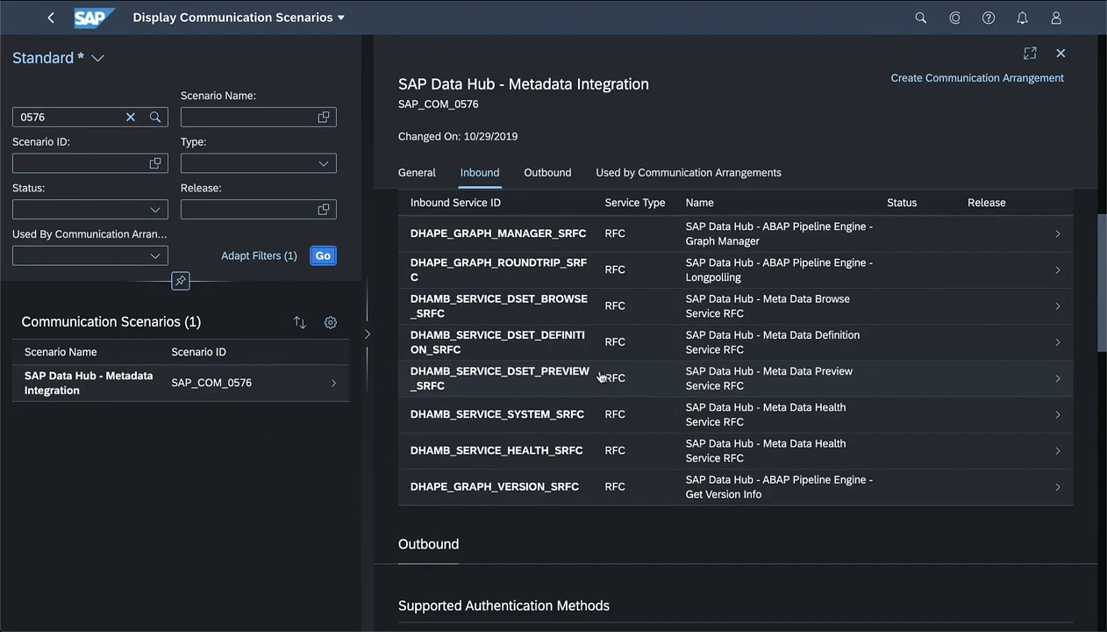
pyautogui.scroll(-5, 601, 375)
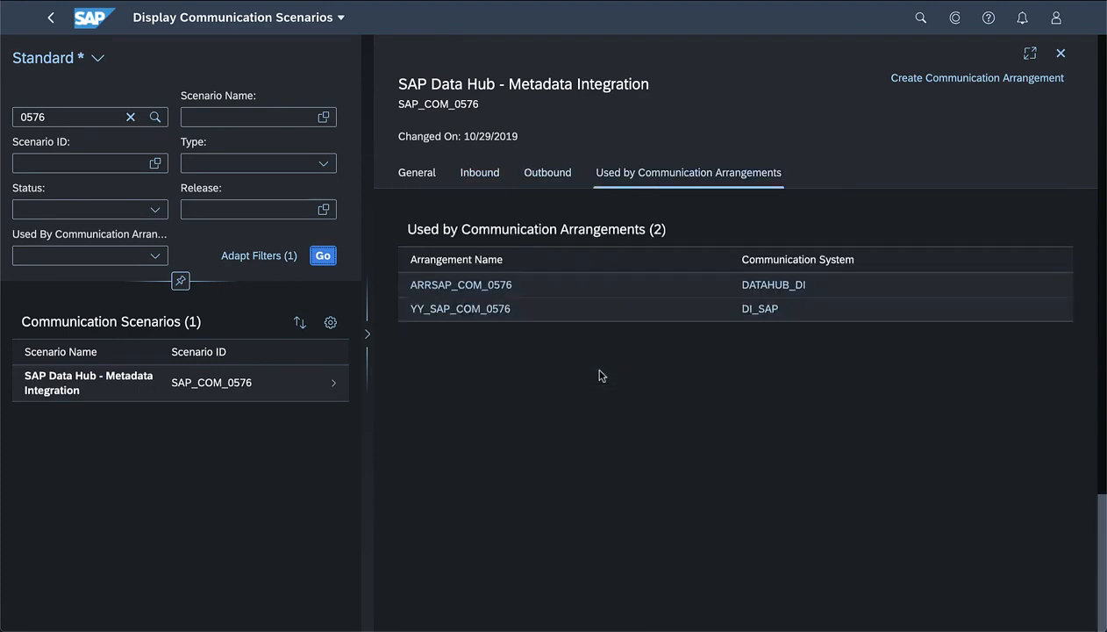
pyautogui.click(502, 317)
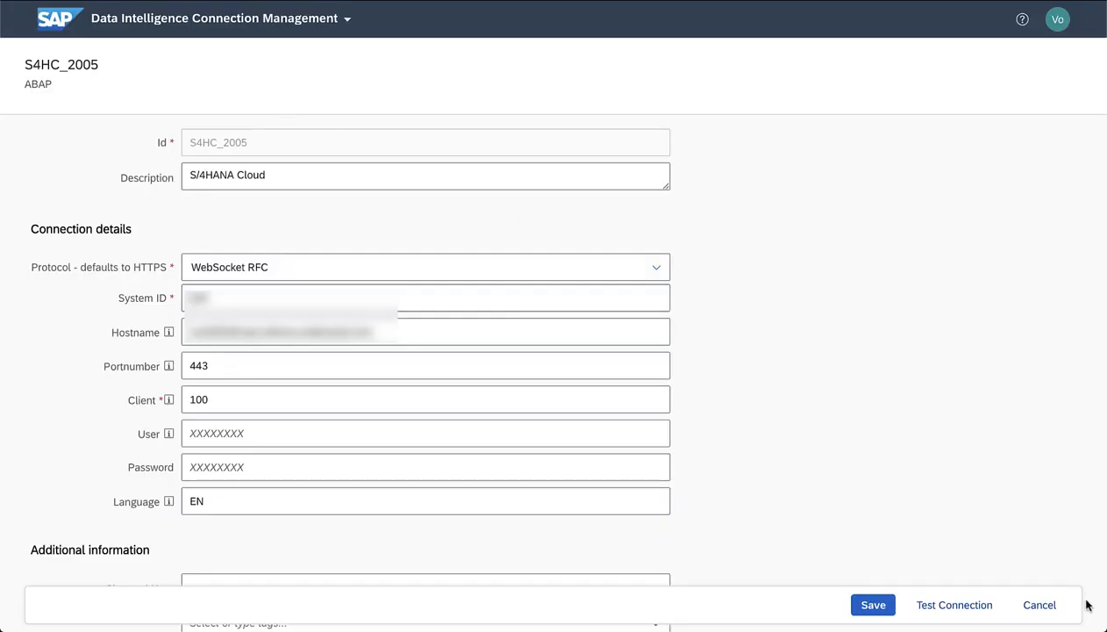
# - Close the S4HC_2005 connection details in Data Intelligence without saving, and switch to S/4HANA Cloud's View Browser
pyautogui.click(1050, 602)
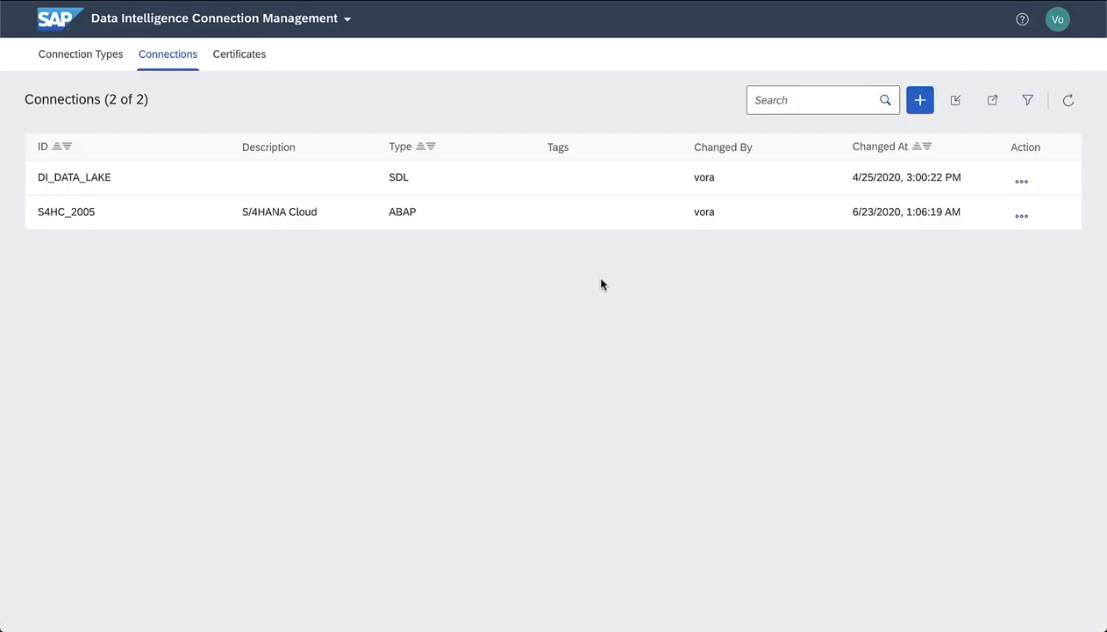
pyautogui.click(259, 68)
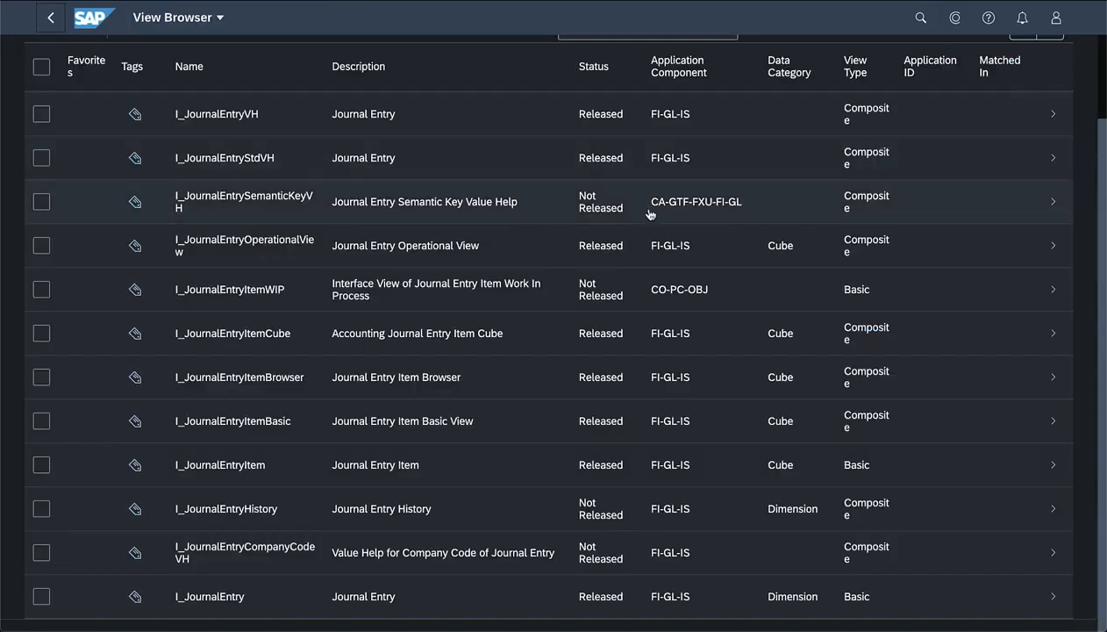
# - Check the I_JOURNALENTRY search term in the View Browser and open the details of the I_JournalEntry view
pyautogui.scroll(3, 724, 236)
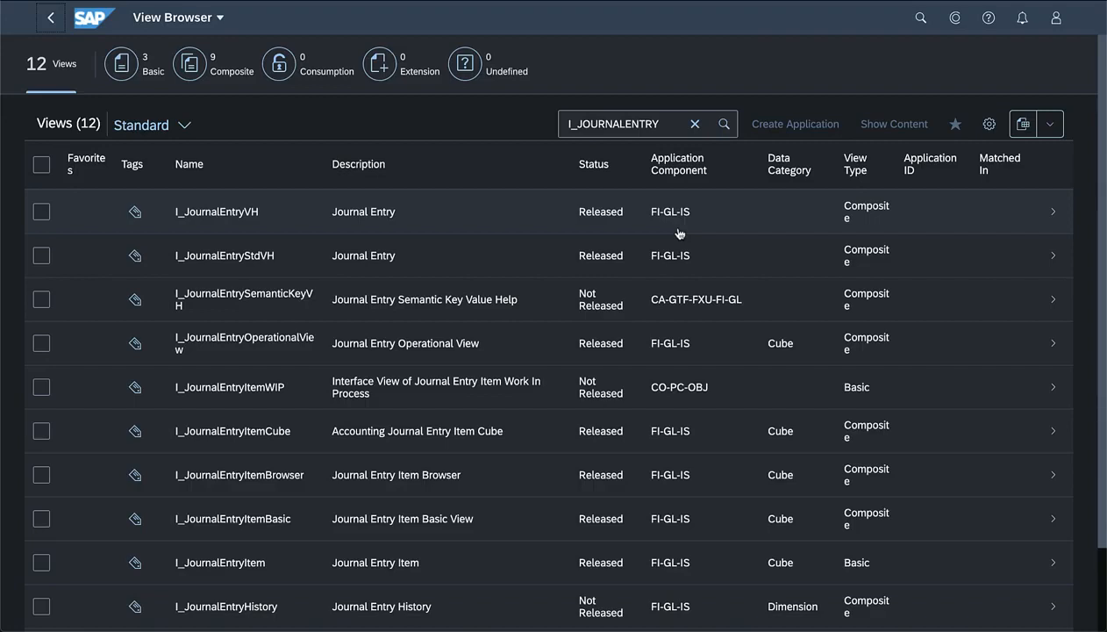
pyautogui.click(664, 123)
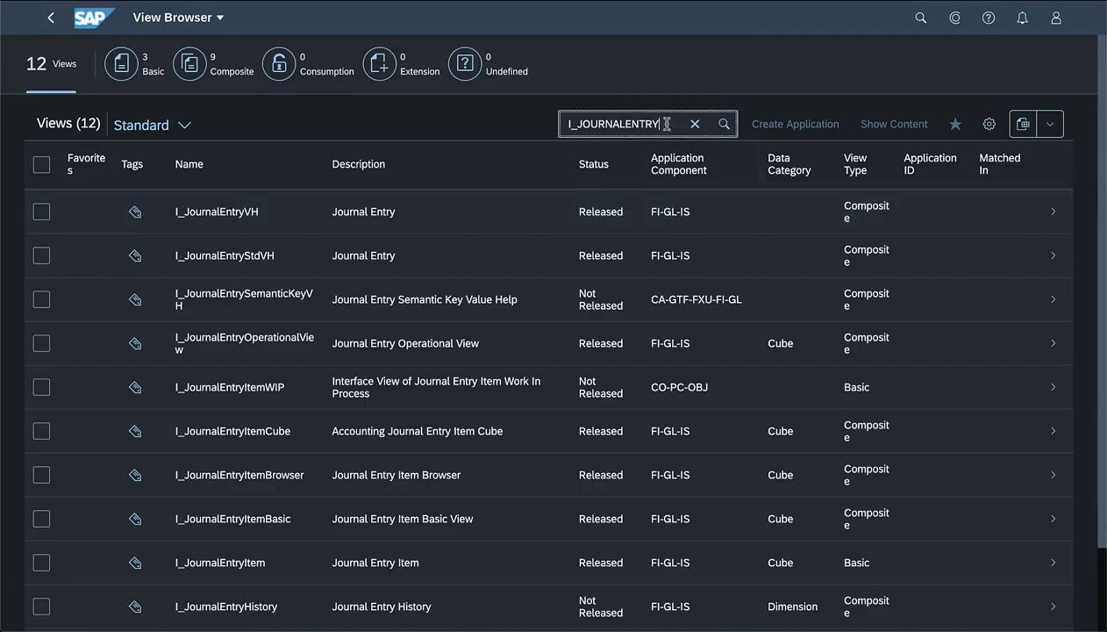
pyautogui.moveTo(664, 124); pyautogui.dragTo(563, 124)
pyautogui.scroll(-2, 547, 255)
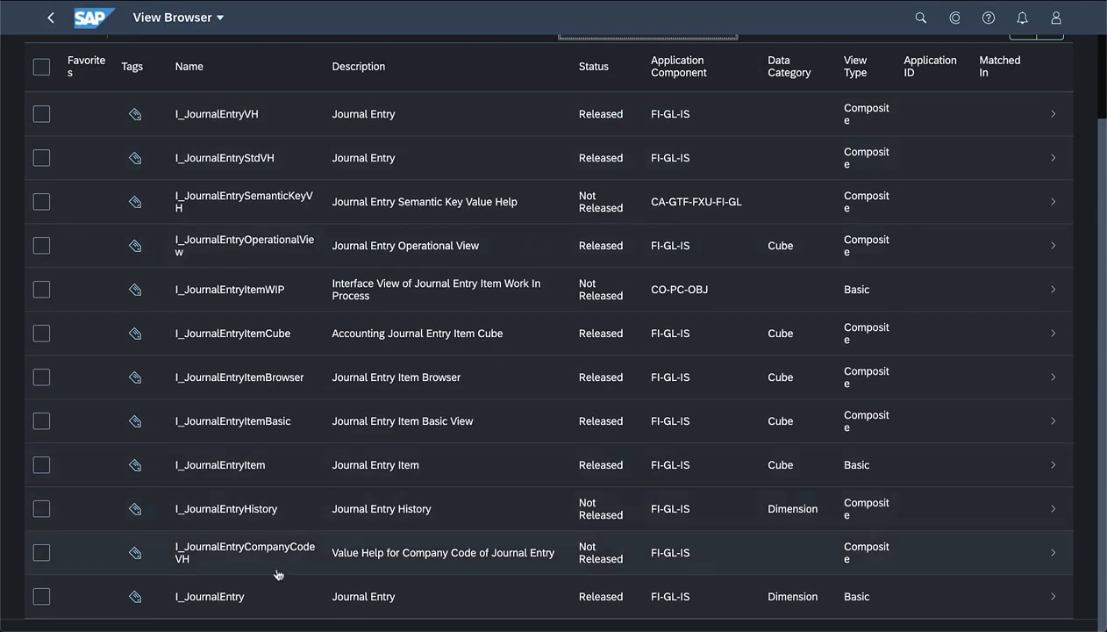
pyautogui.click(351, 598)
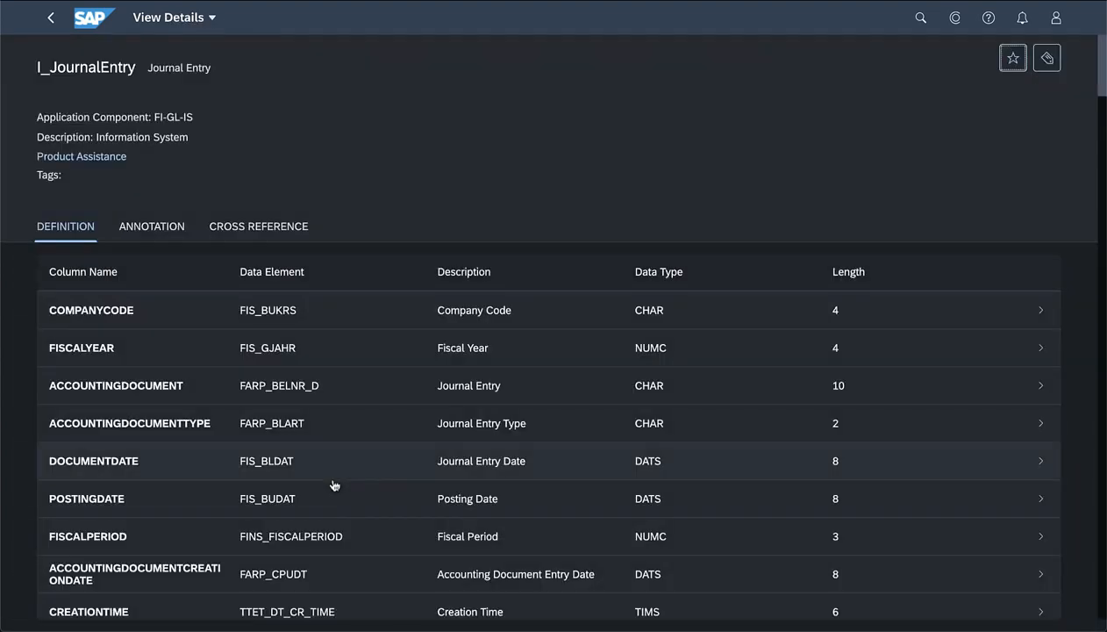
# - Examine the column definitions of the I_JournalEntry view, including data elements, descriptions, data types and lengths
pyautogui.scroll(-5, 334, 484)
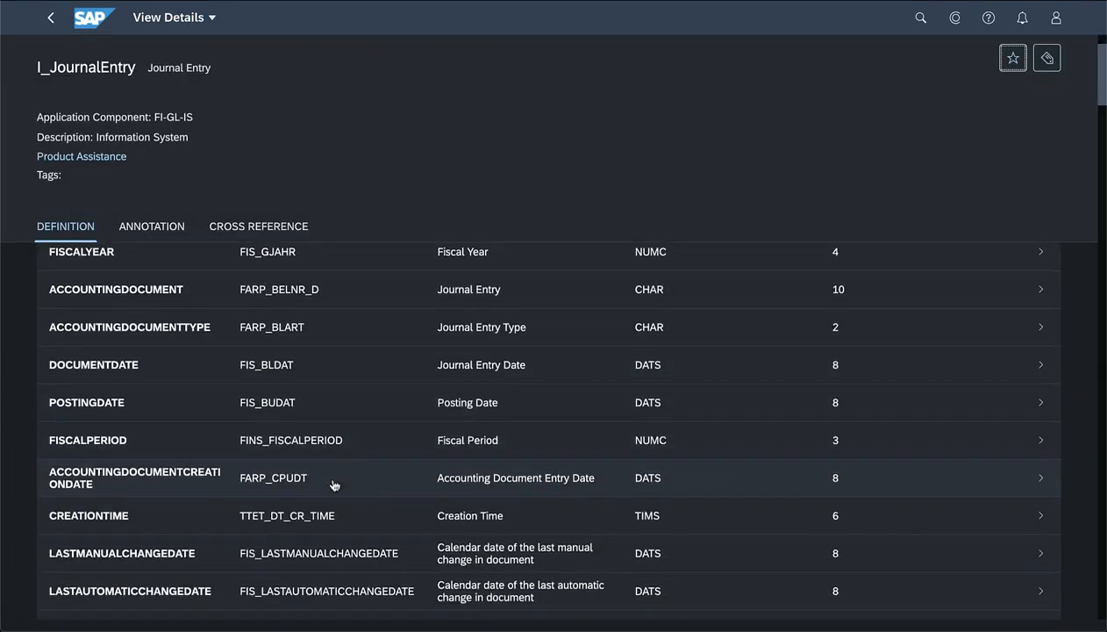
pyautogui.scroll(-6, 334, 484)
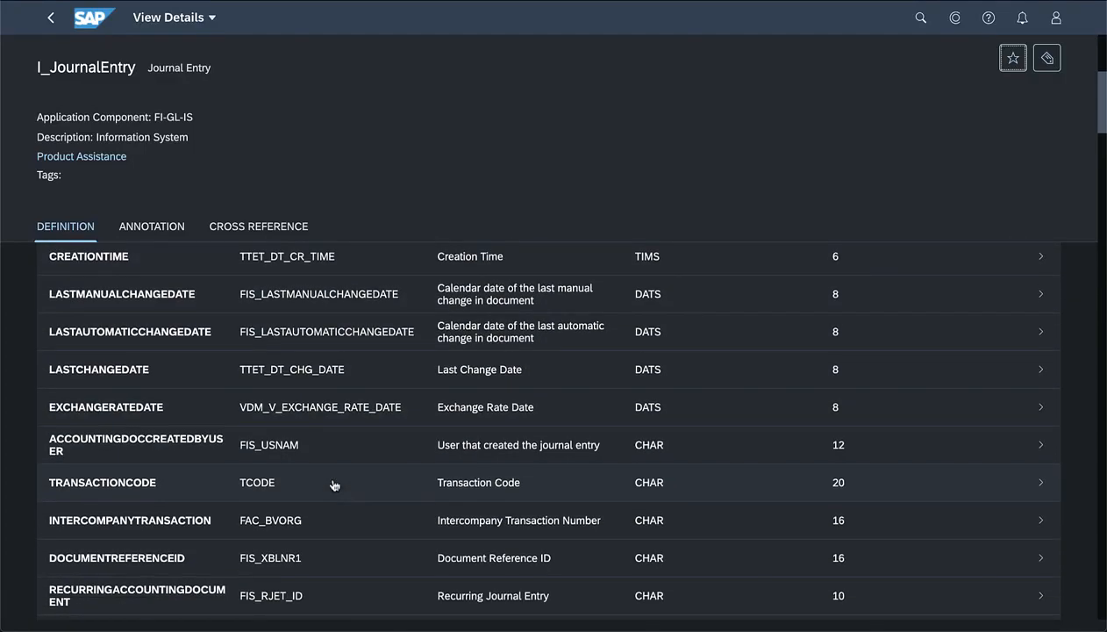
pyautogui.scroll(-6, 333, 485)
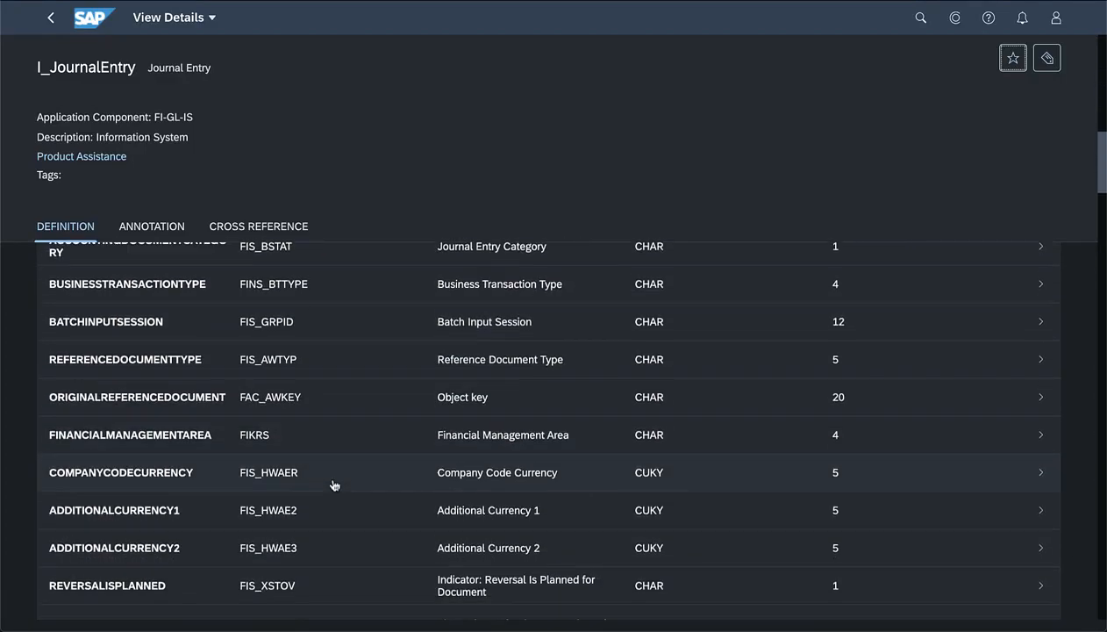
pyautogui.scroll(-6, 333, 484)
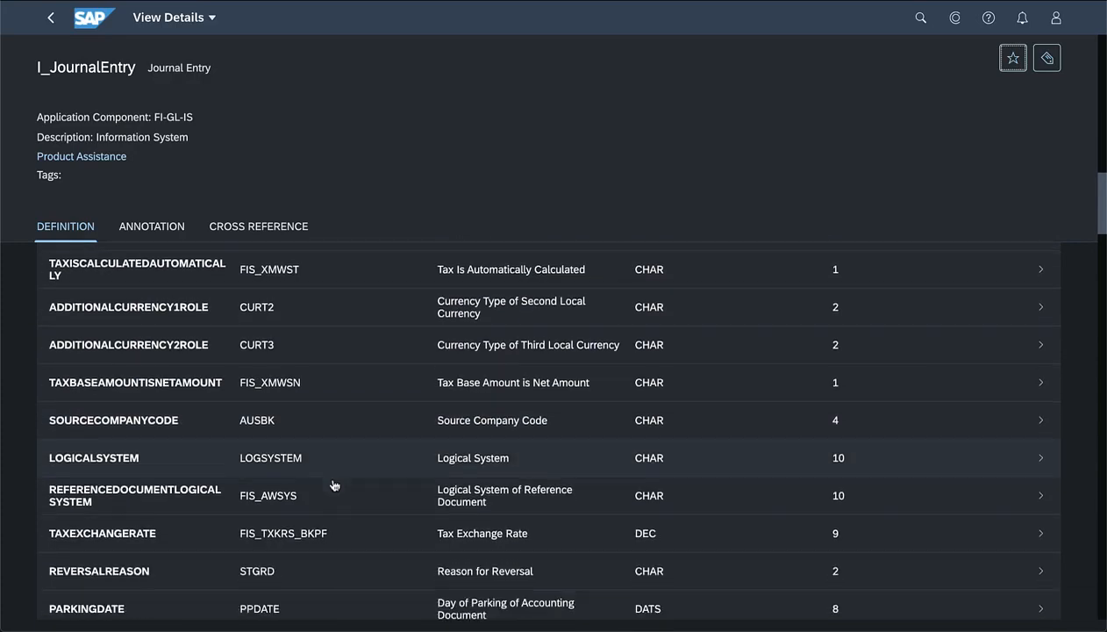
pyautogui.scroll(-7, 333, 484)
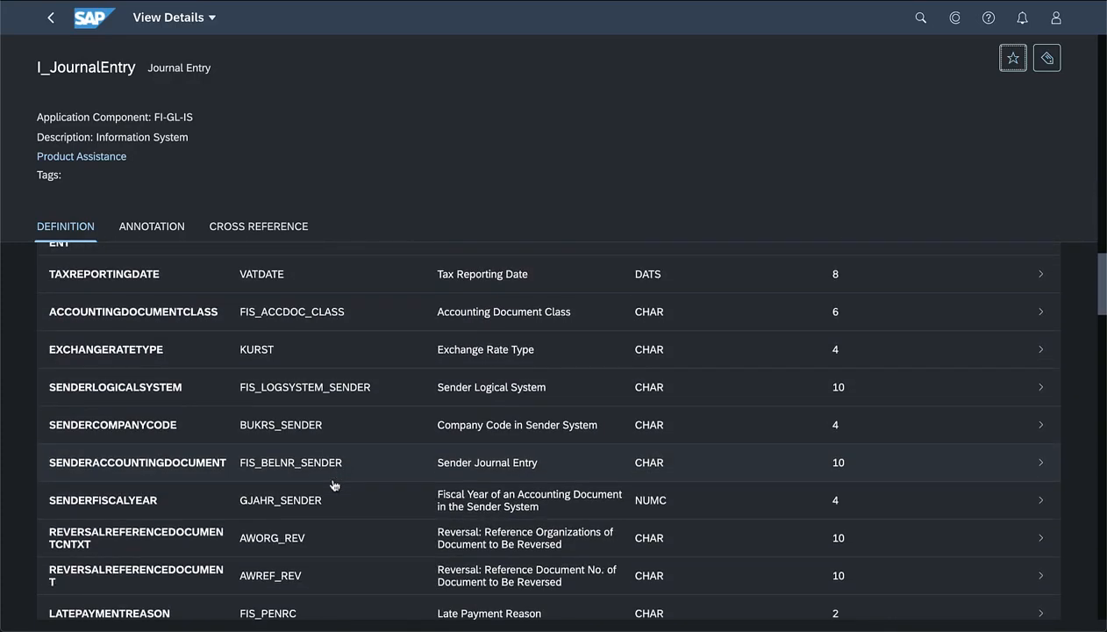
# - Examine the annotations of the I_JournalEntry view down to the analytics data extraction and change data capture mapping entries
pyautogui.click(160, 232)
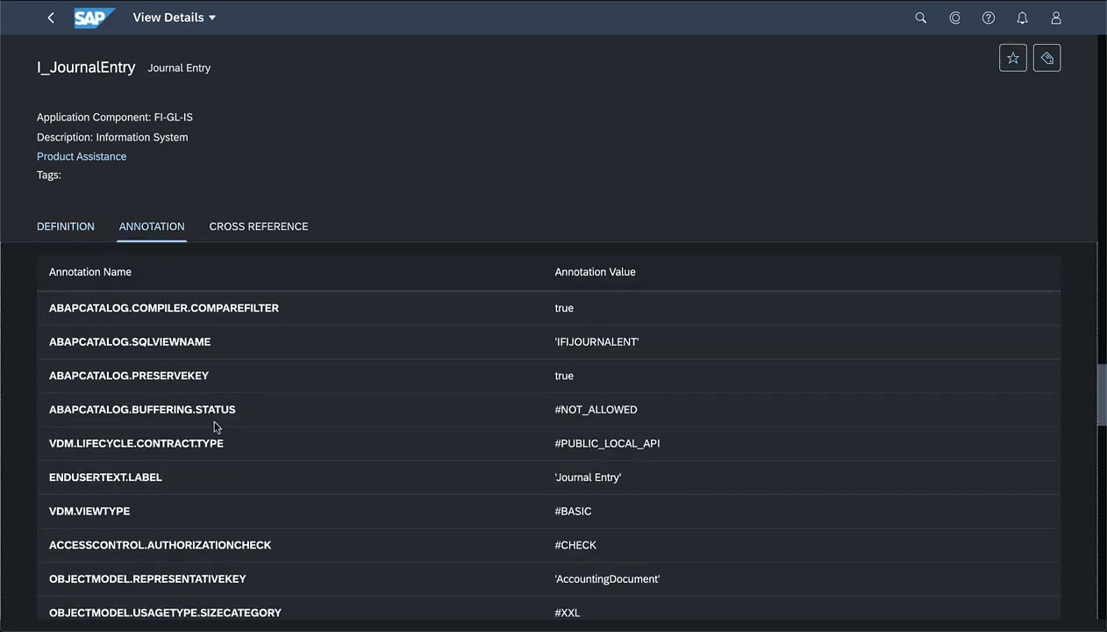
pyautogui.scroll(-3, 281, 512)
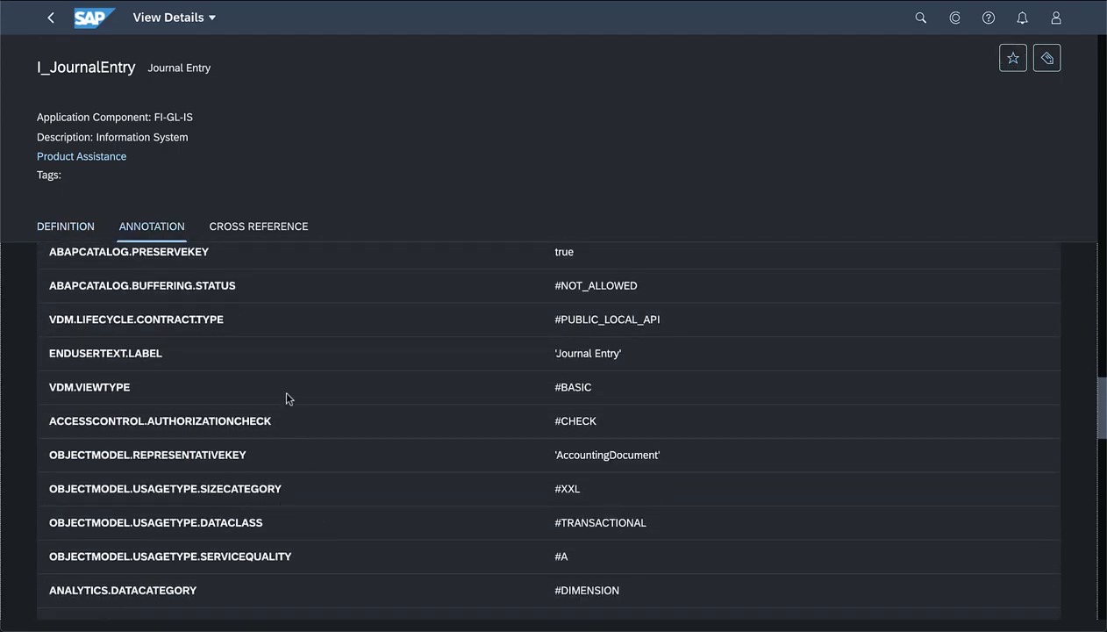
pyautogui.scroll(-5, 286, 398)
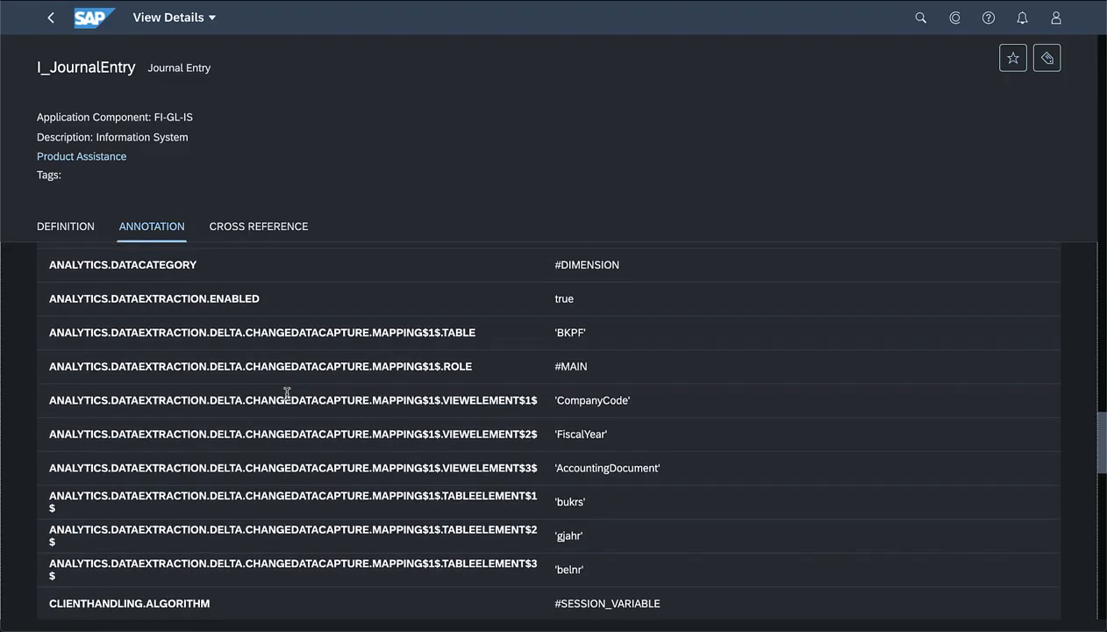